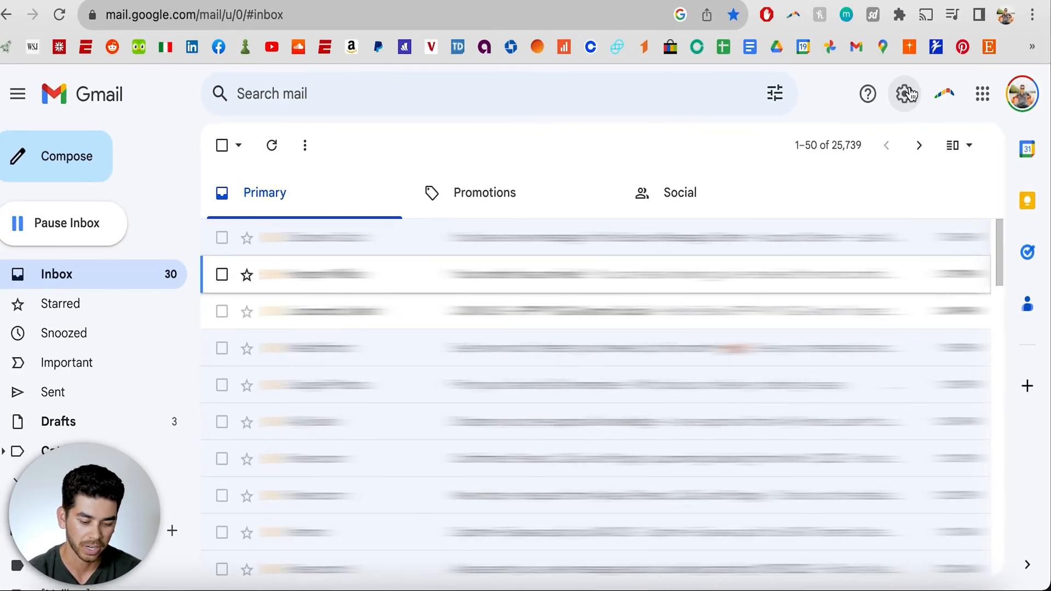
# - Change the Gmail theme in the quick settings, first to the orange canyon photo and finally to the green caterpillar photo
pyautogui.click(908, 99)
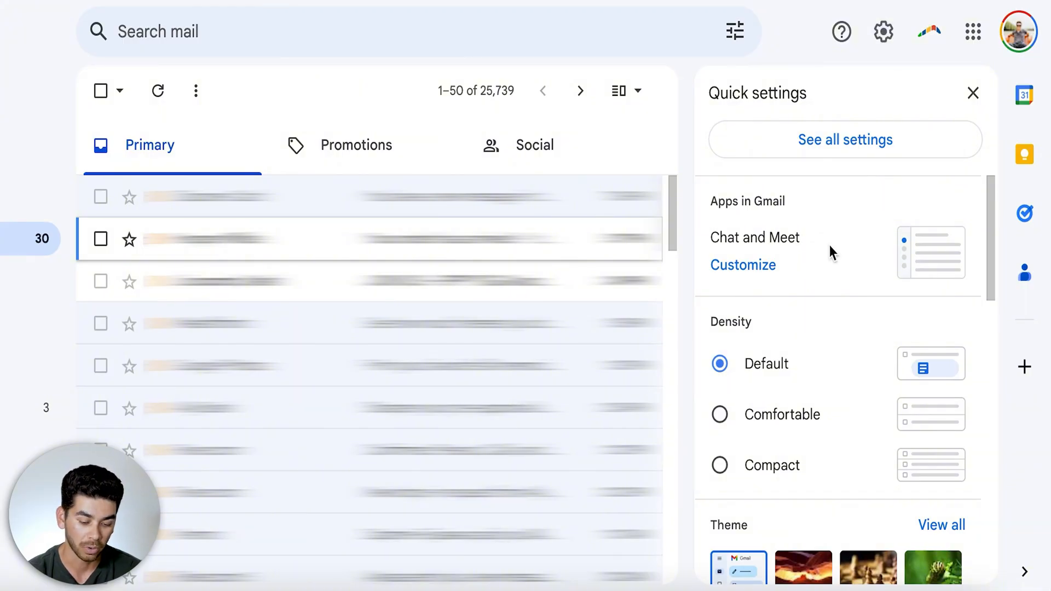
pyautogui.scroll(-1, 829, 247)
pyautogui.scroll(1, 797, 327)
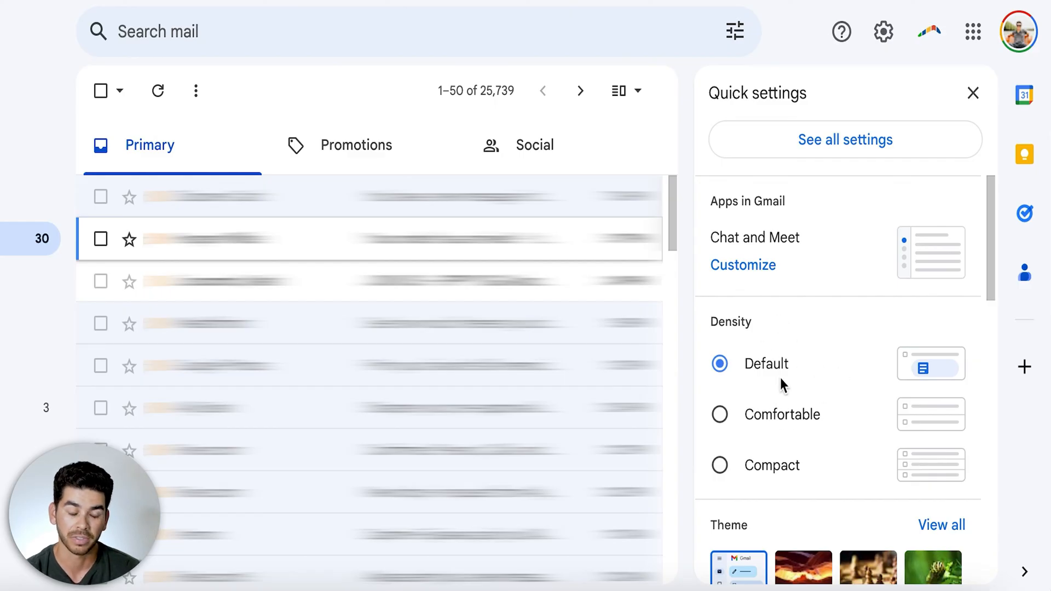
pyautogui.scroll(-5, 817, 287)
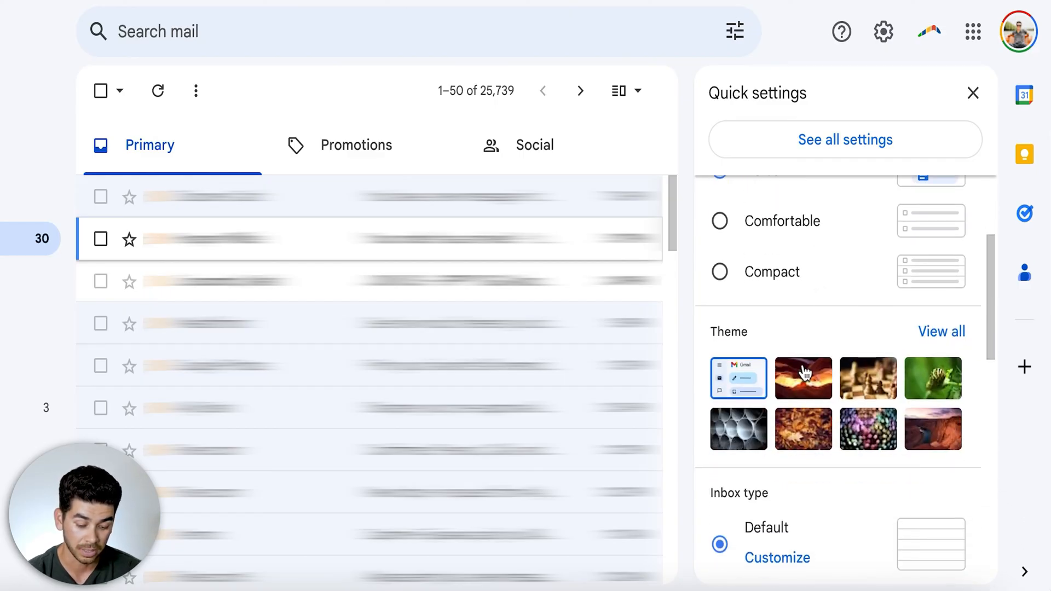
pyautogui.click(804, 373)
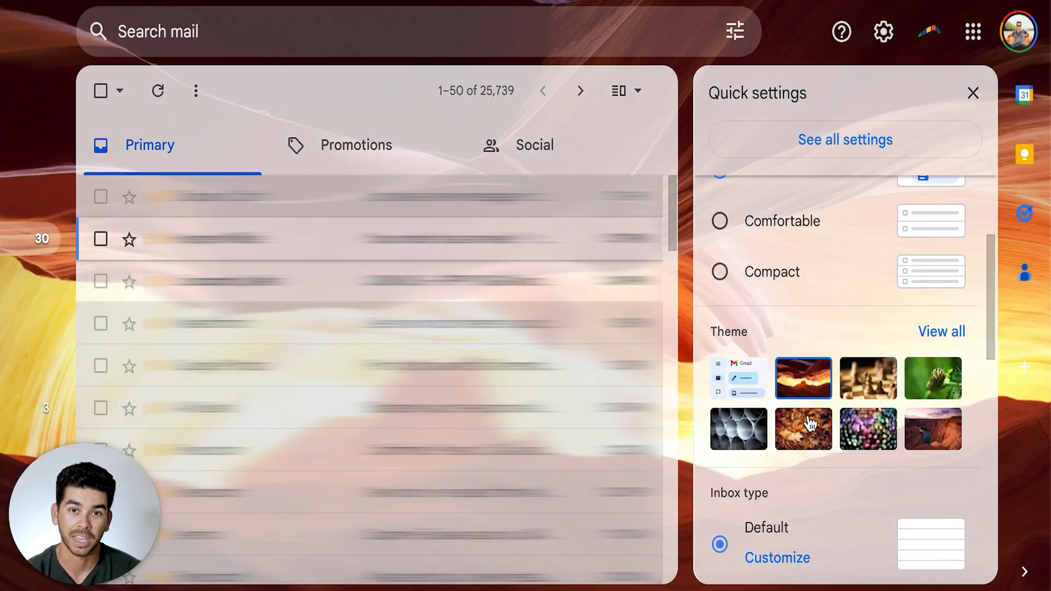
pyautogui.click(913, 386)
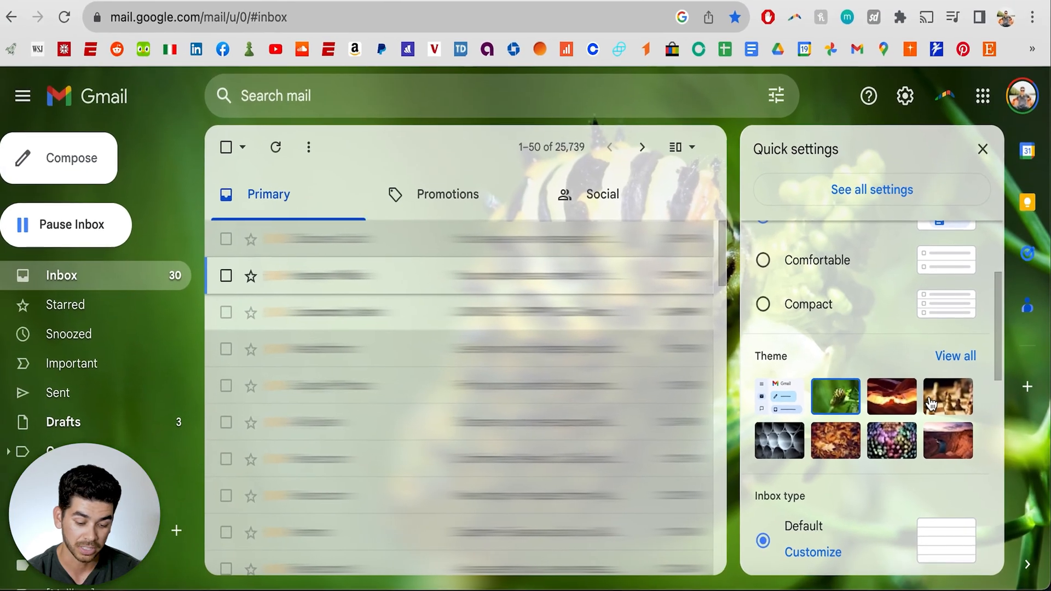
# - Browse the photos and solid colours in the full theme gallery and close it without picking another theme
pyautogui.scroll(-1, 913, 385)
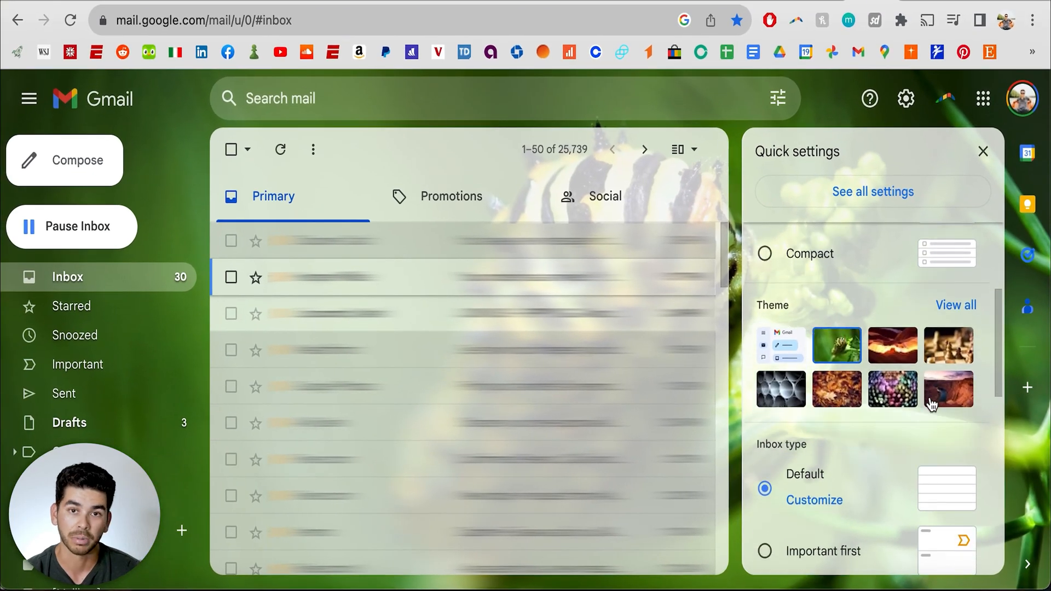
pyautogui.click(962, 312)
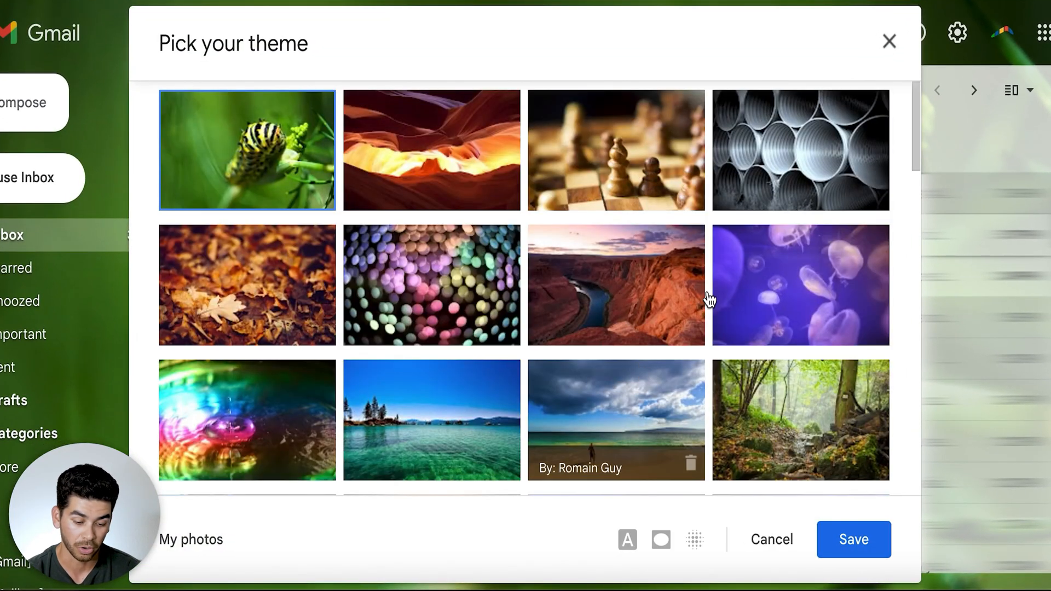
pyautogui.scroll(-8, 708, 295)
pyautogui.scroll(-2, 748, 274)
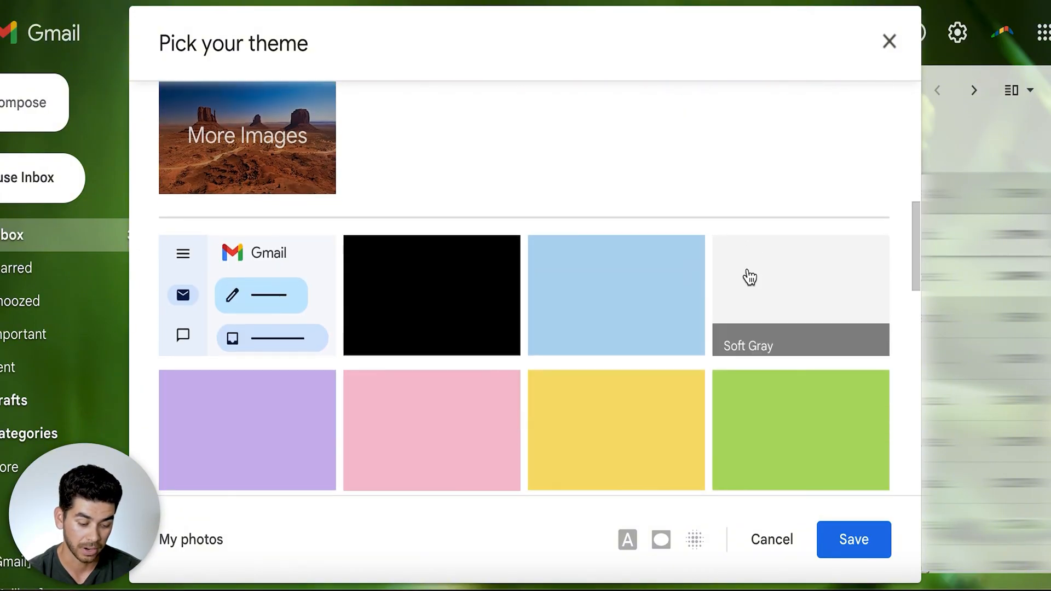
pyautogui.scroll(4, 749, 276)
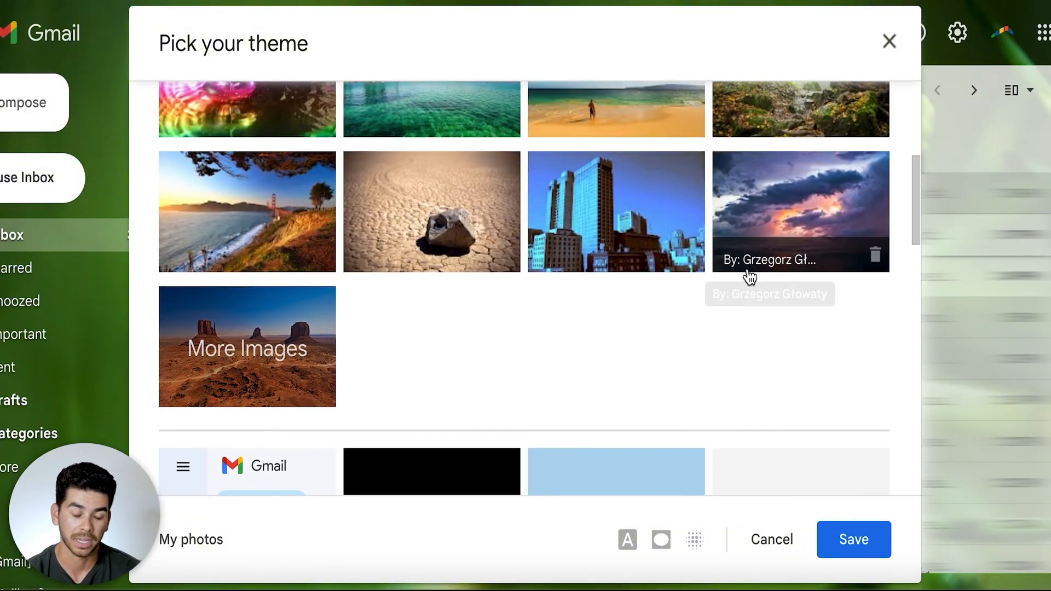
pyautogui.scroll(2, 749, 276)
pyautogui.click(888, 40)
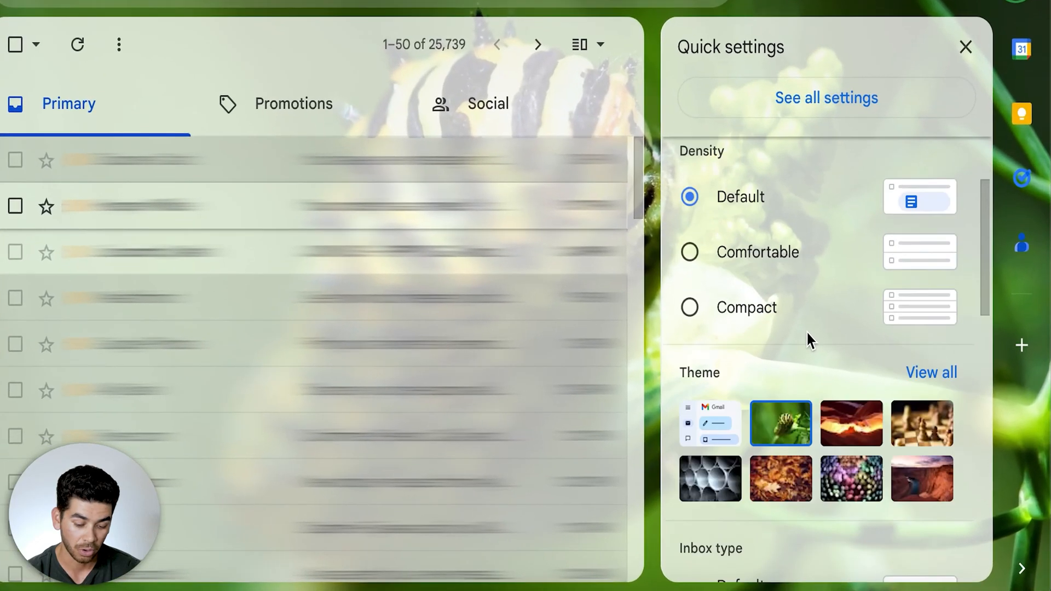
# - Set the reading pane to Right of inbox and reopen the quick settings to reach the full settings
pyautogui.scroll(-10, 807, 333)
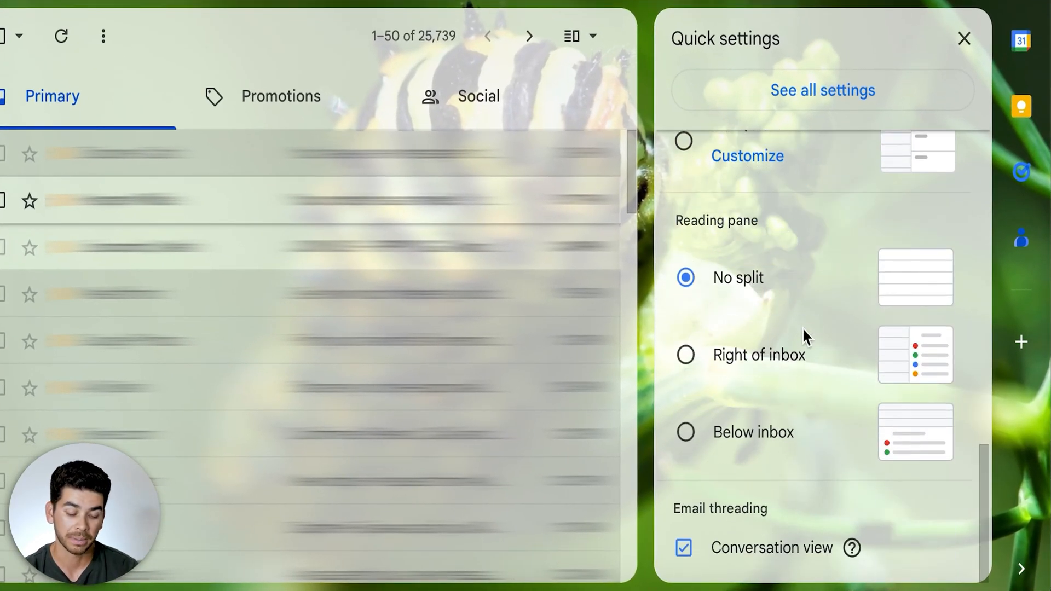
pyautogui.click(704, 359)
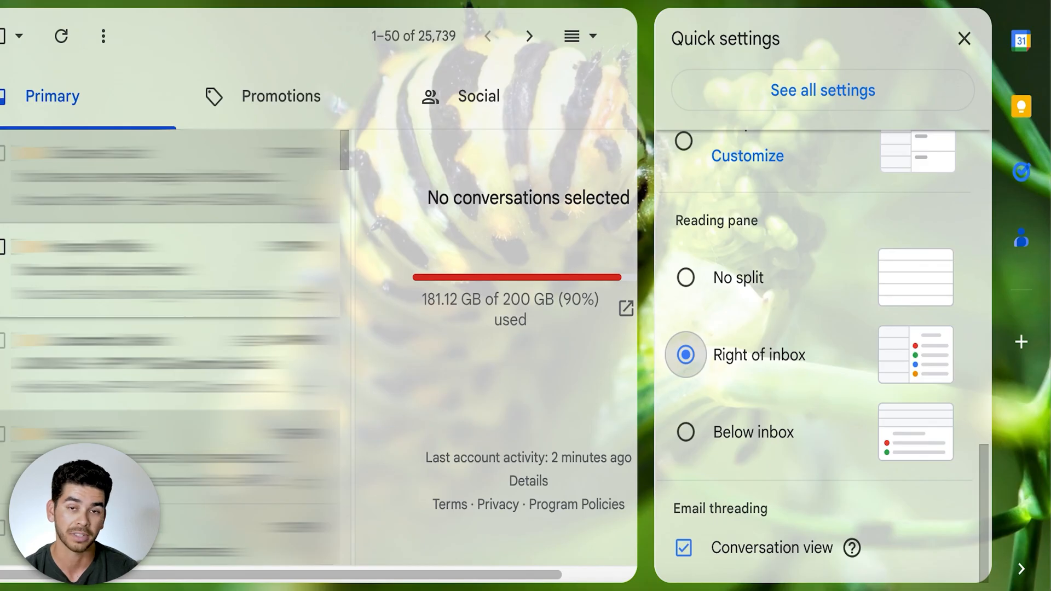
pyautogui.click(963, 38)
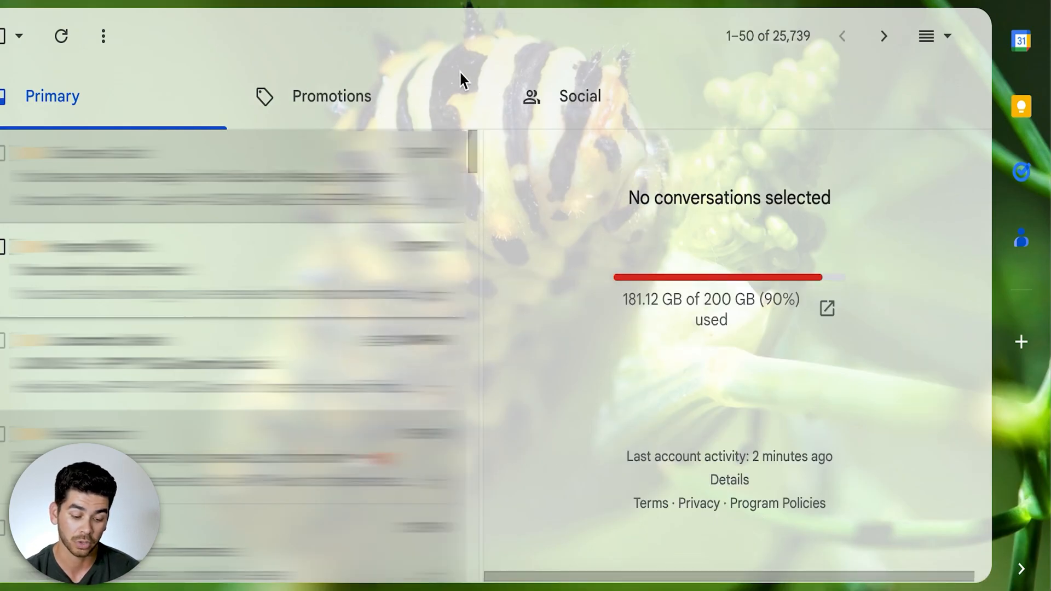
pyautogui.click(881, 1)
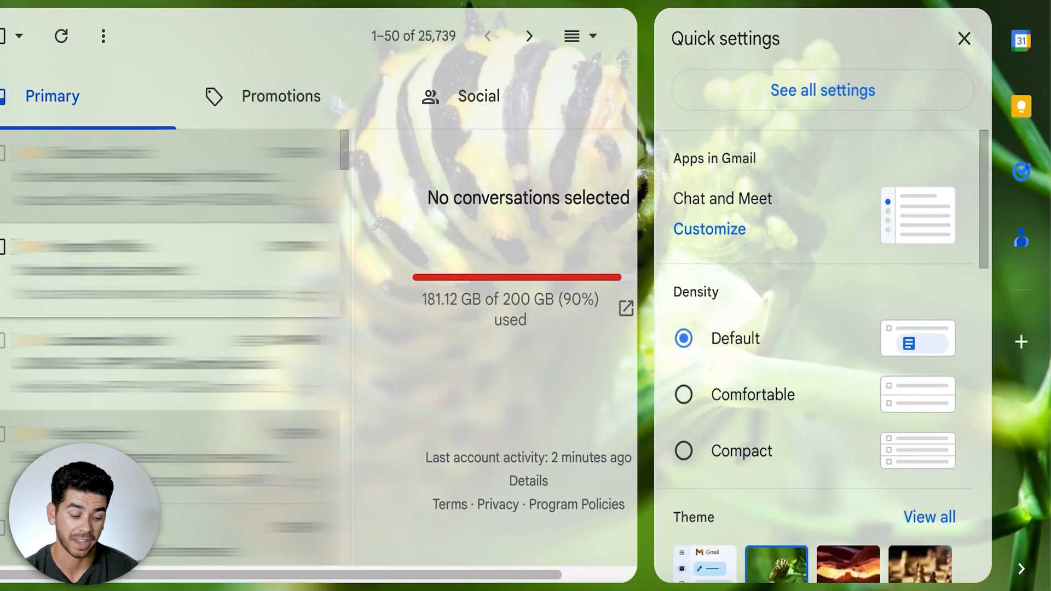
pyautogui.click(895, 88)
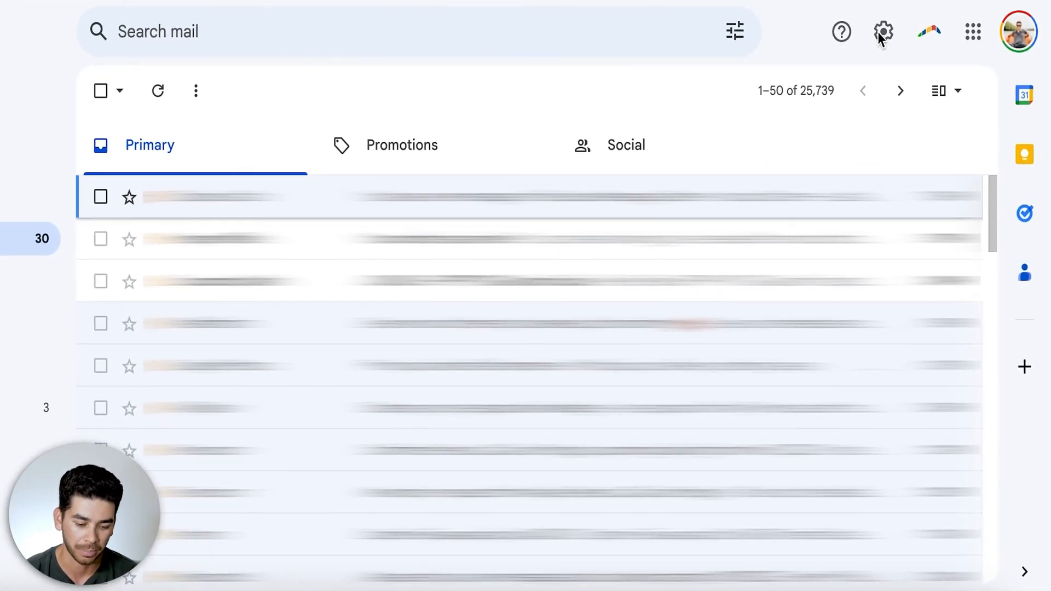
# - Enable Templates in the advanced Gmail settings and save the changes
pyautogui.click(880, 34)
pyautogui.click(856, 143)
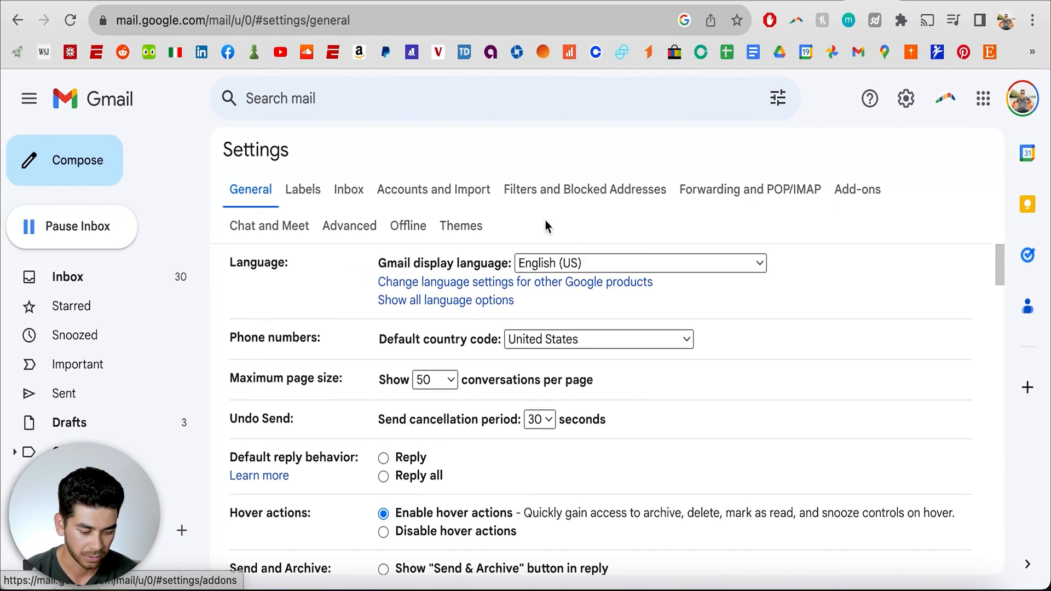
pyautogui.click(382, 230)
pyautogui.scroll(-10, 753, 415)
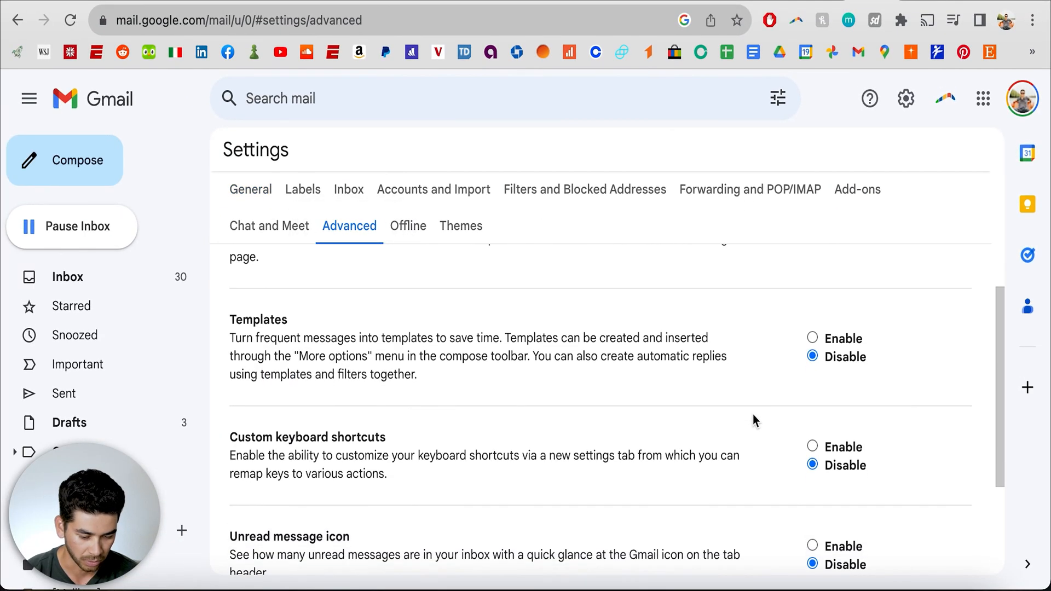
pyautogui.click(813, 323)
pyautogui.scroll(-3, 816, 323)
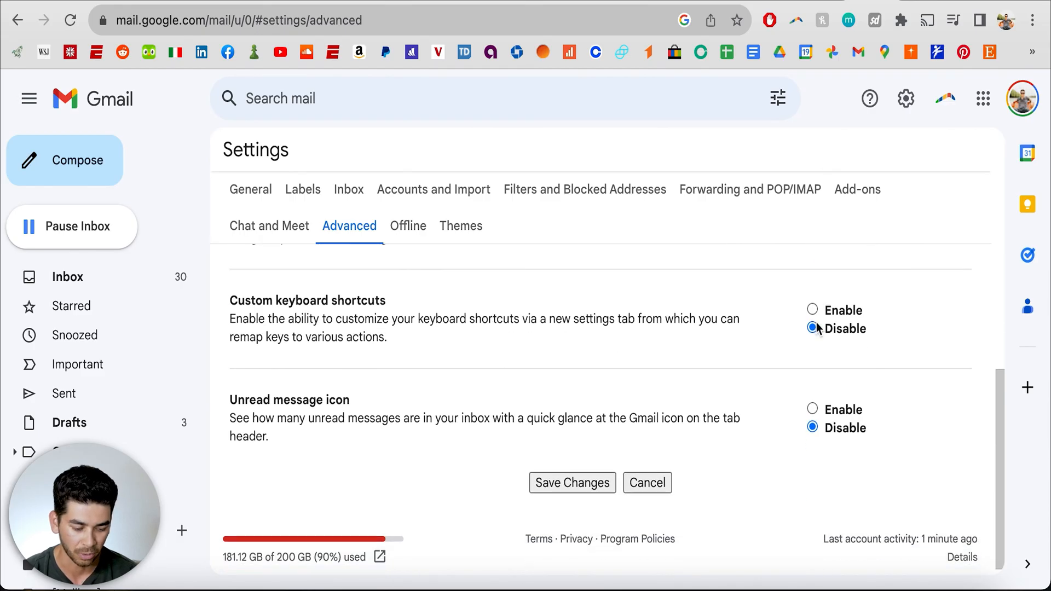
pyautogui.click(593, 474)
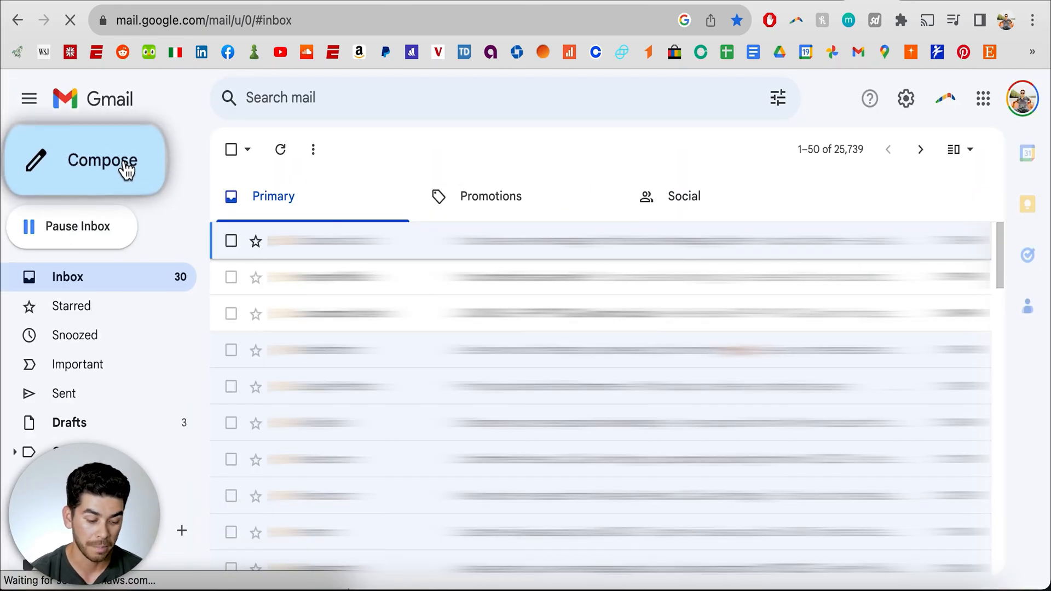
# - Compose a new message with the body text "THe newlettes", leaving the recipients and subject empty
pyautogui.click(132, 169)
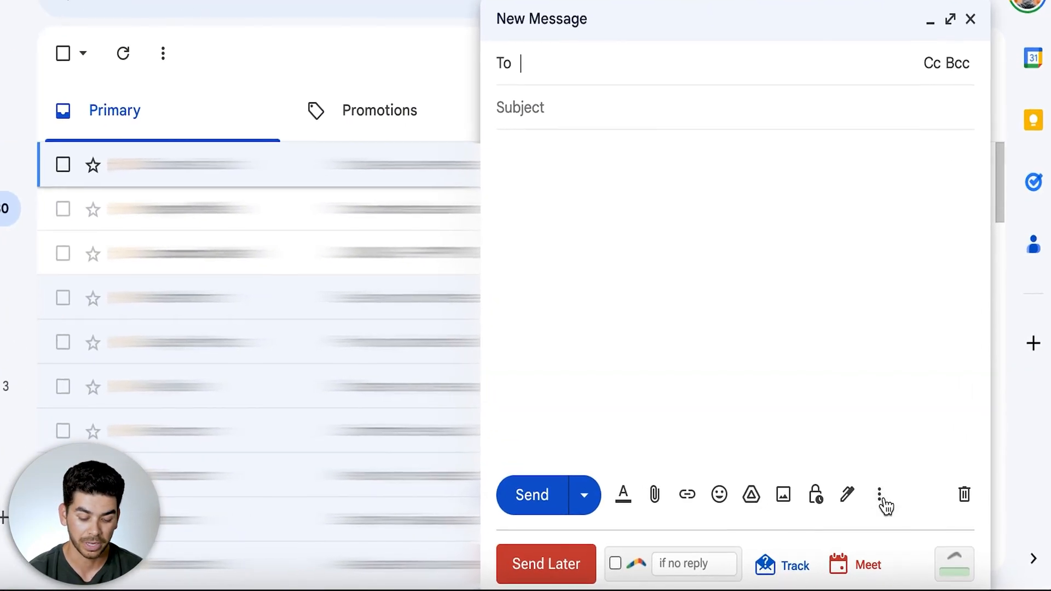
pyautogui.click(900, 511)
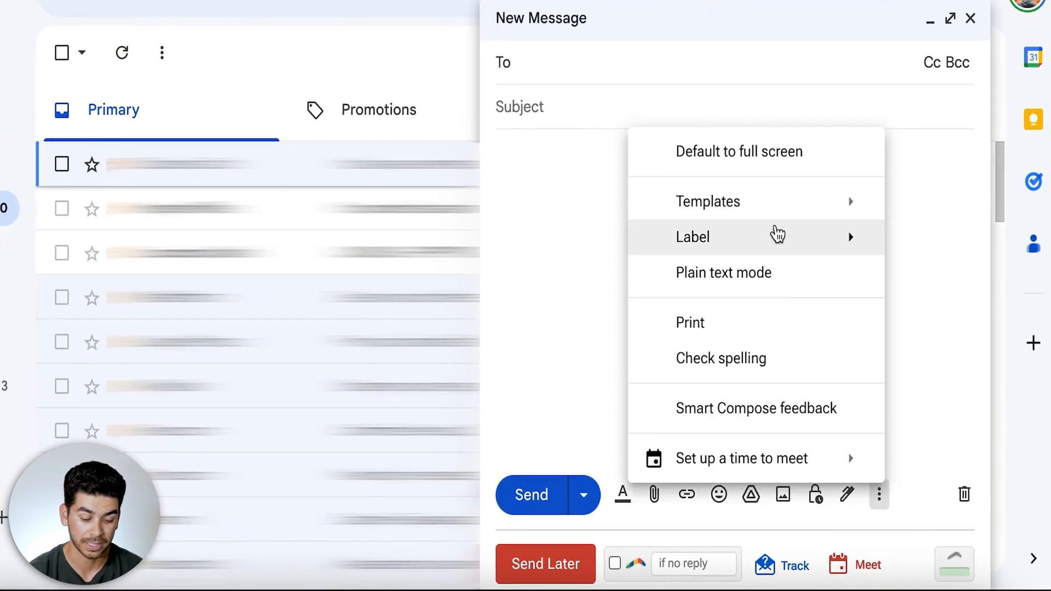
pyautogui.click(595, 156)
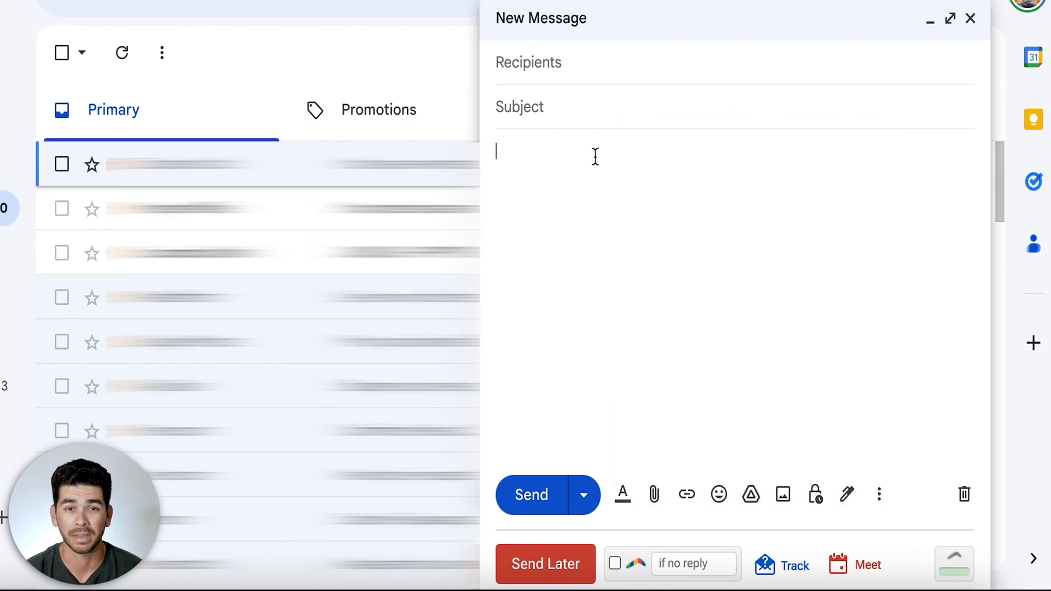
pyautogui.write('THe ')
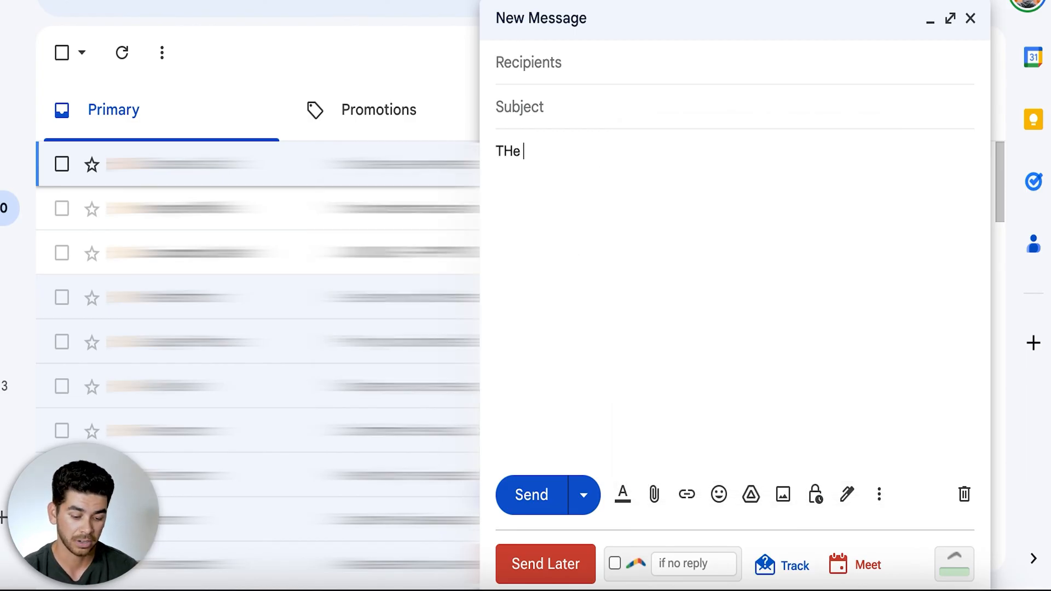
pyautogui.write('newlettes')
# - Save the draft as a new template named "Newsletter" and bring up the template options in a new blank message
pyautogui.click(879, 494)
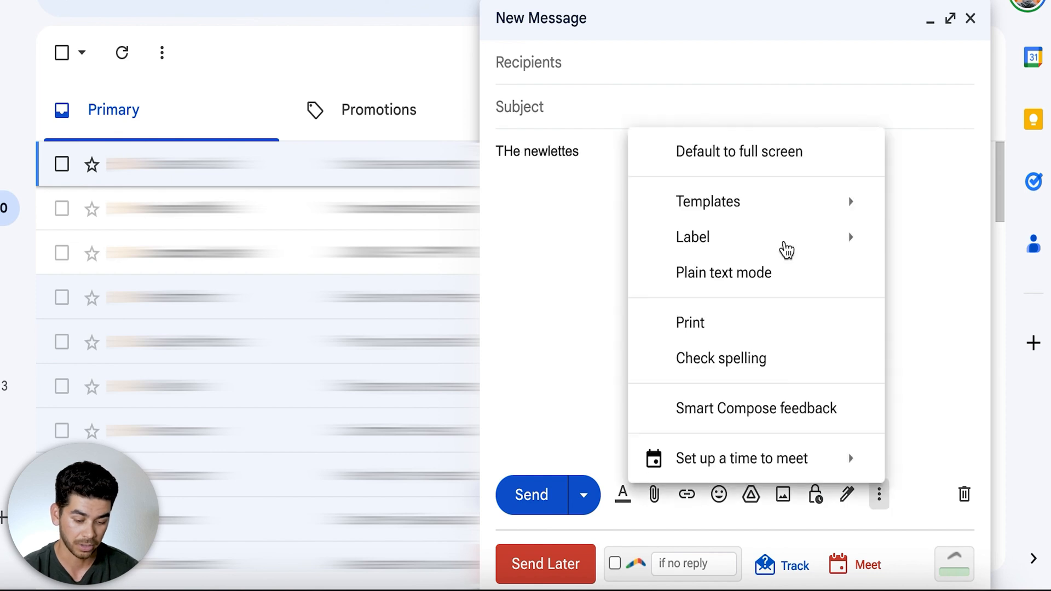
pyautogui.moveTo(722, 200)
pyautogui.moveTo(483, 299)
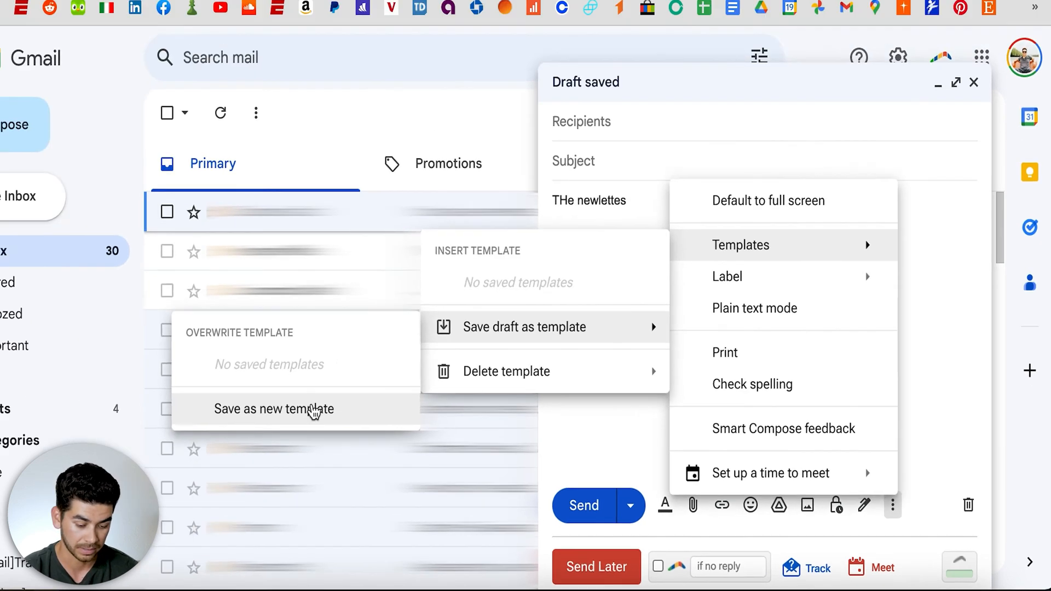
pyautogui.click(314, 411)
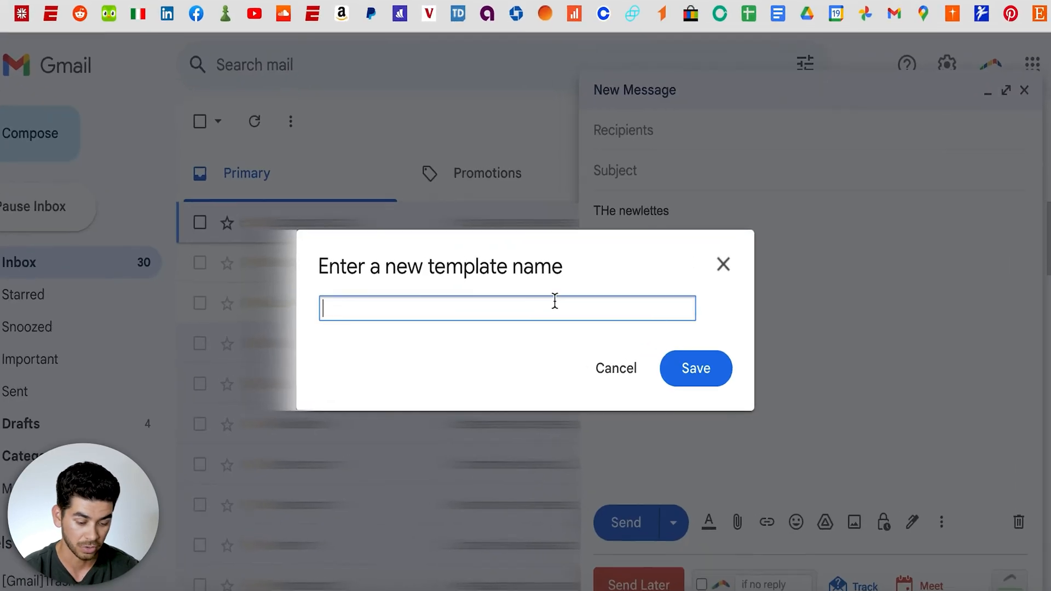
pyautogui.write('Newsletter')
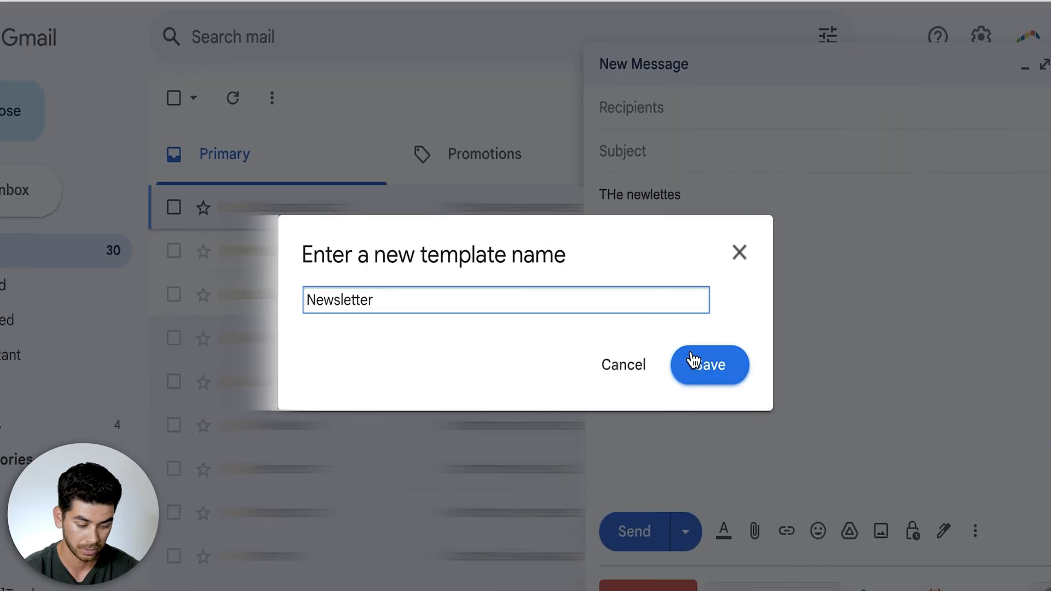
pyautogui.click(712, 356)
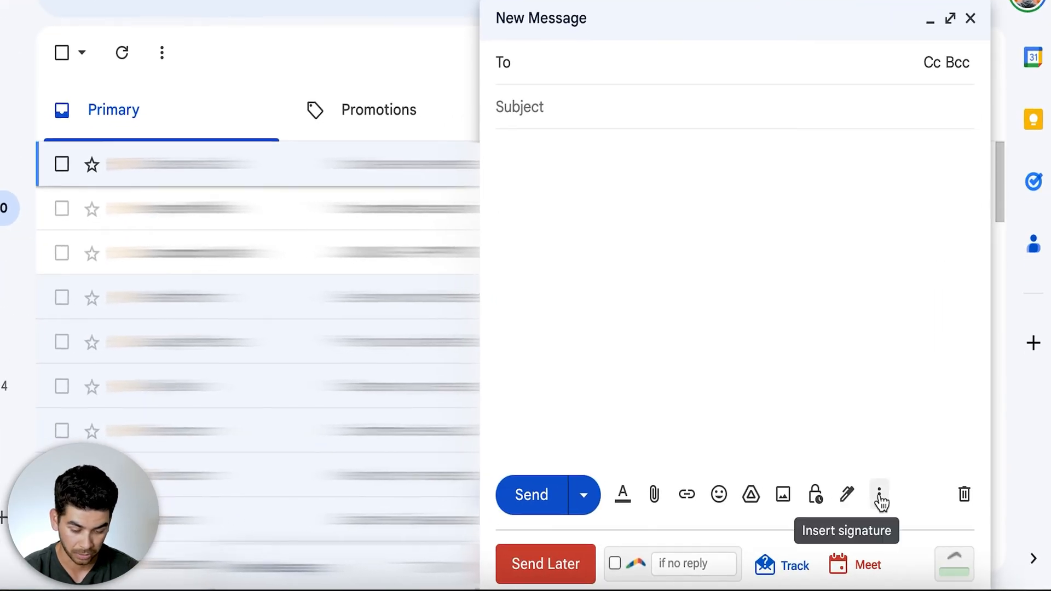
pyautogui.click(879, 495)
pyautogui.moveTo(753, 217)
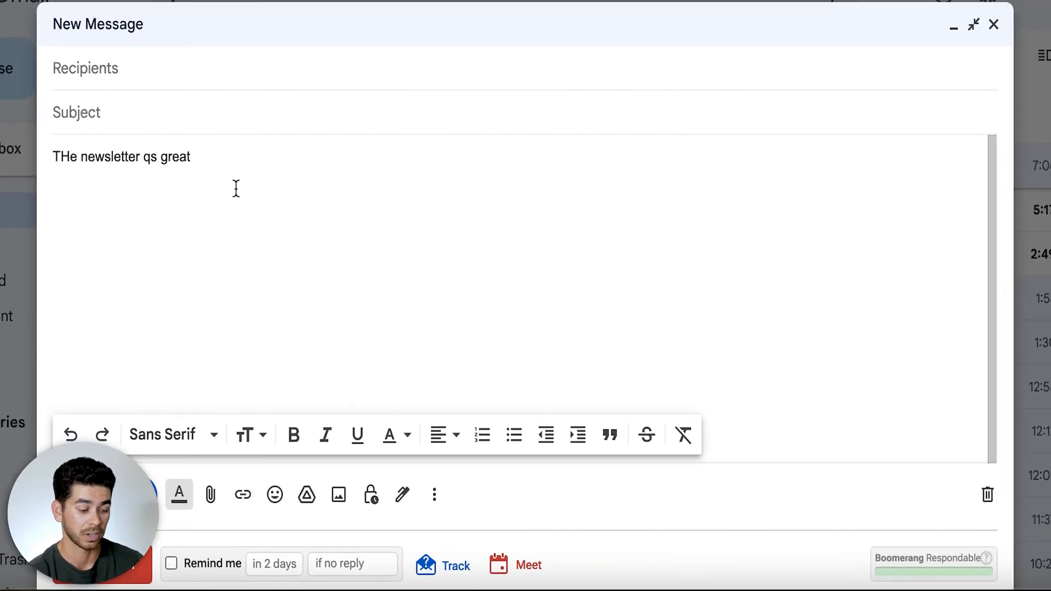
# - Add the "Grammarly: Grammar Checker and AI Writing App" extension to Chrome and check the misspelled word "qs" in the message body
pyautogui.doubleClick(149, 153)
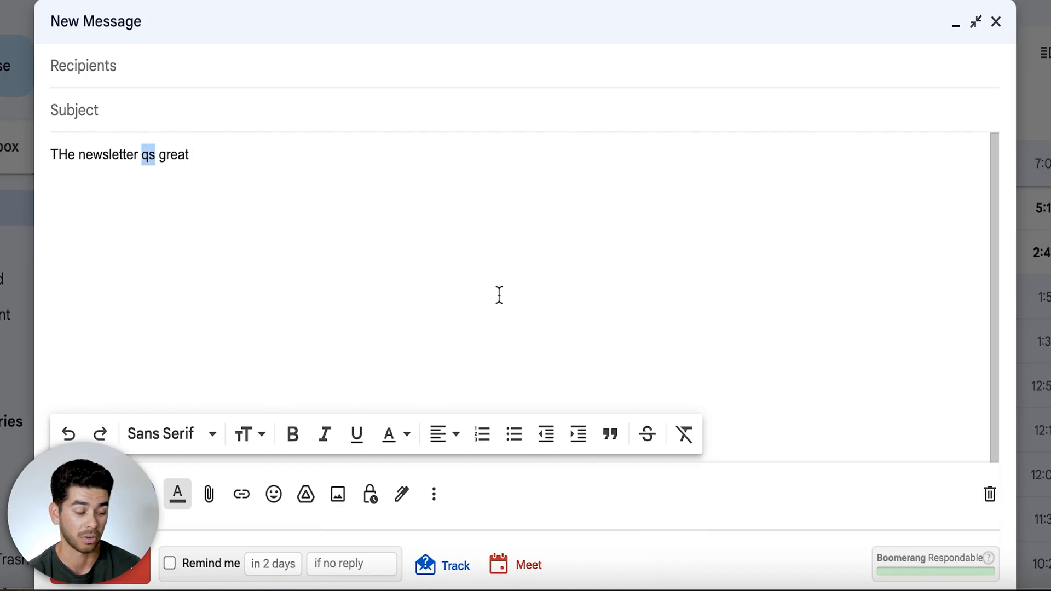
pyautogui.click(444, 243)
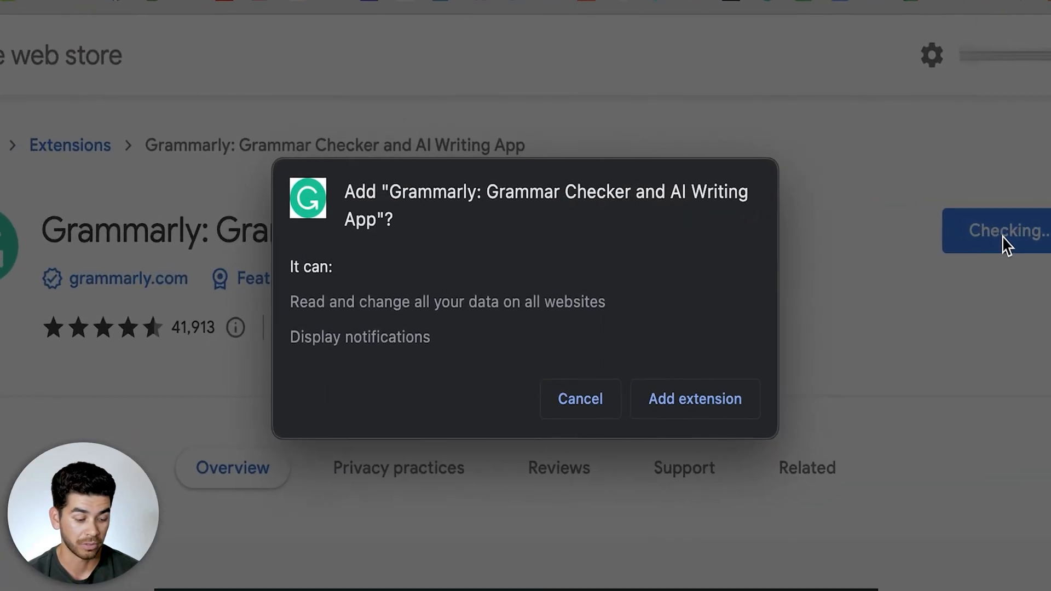
pyautogui.click(695, 398)
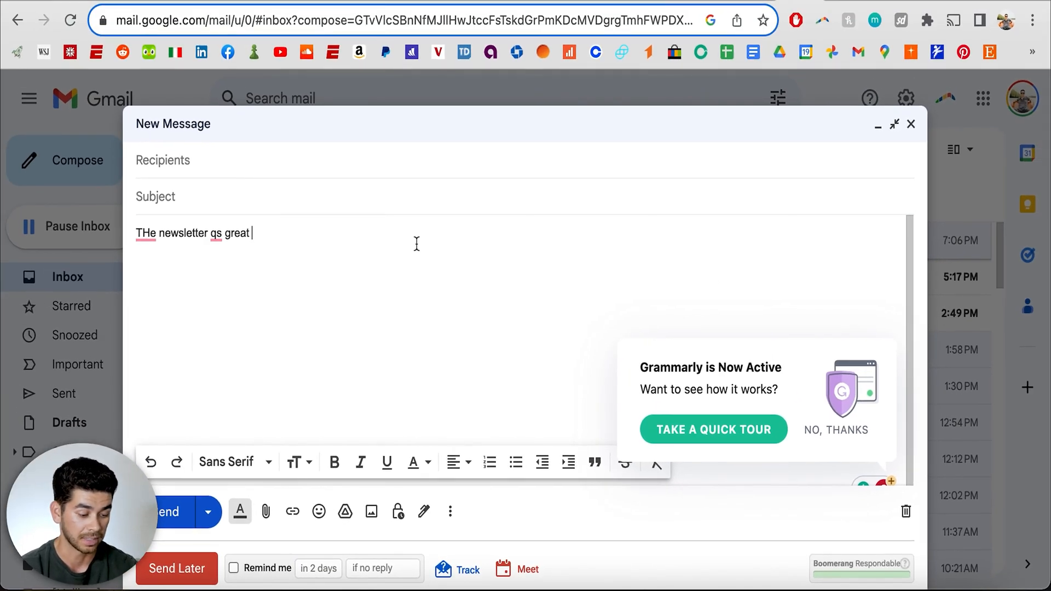
pyautogui.doubleClick(218, 235)
pyautogui.click(295, 271)
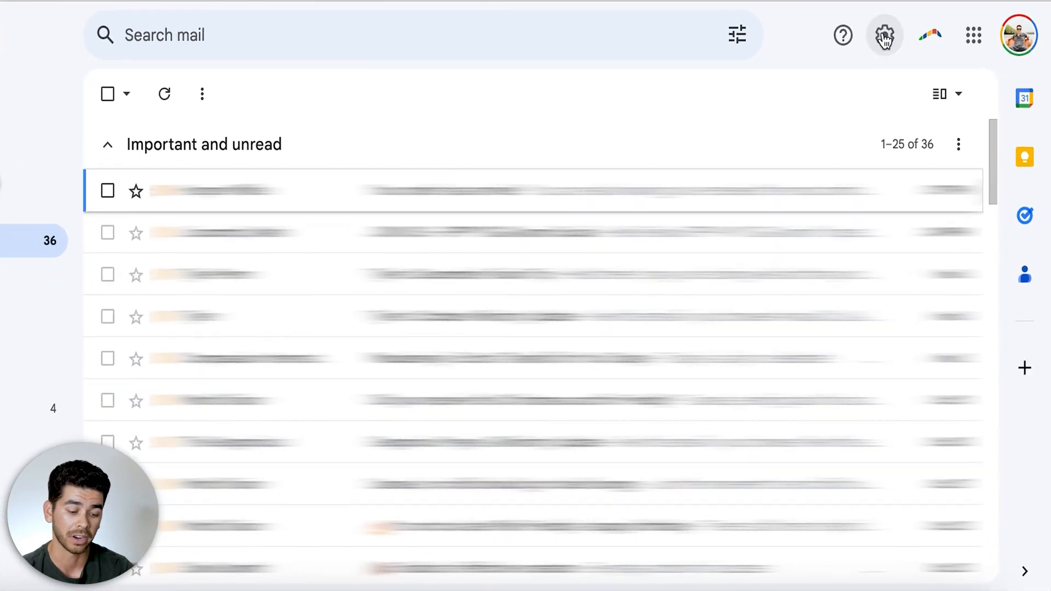
# - Create a new label named "Newsletters" in the label settings, without nesting it under another label
pyautogui.click(903, 89)
pyautogui.click(879, 198)
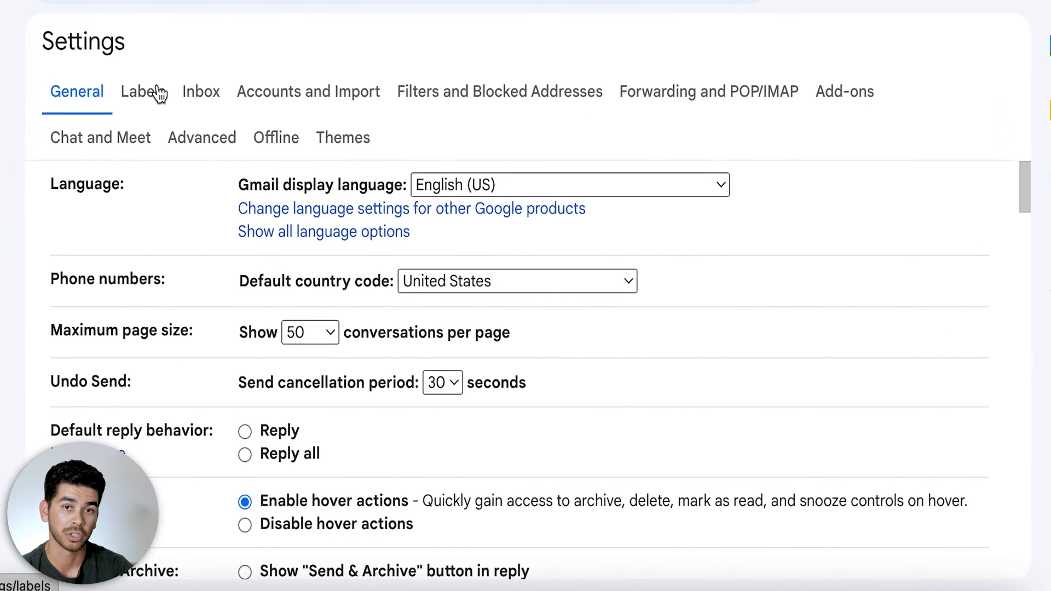
pyautogui.click(156, 93)
pyautogui.scroll(-10, 297, 285)
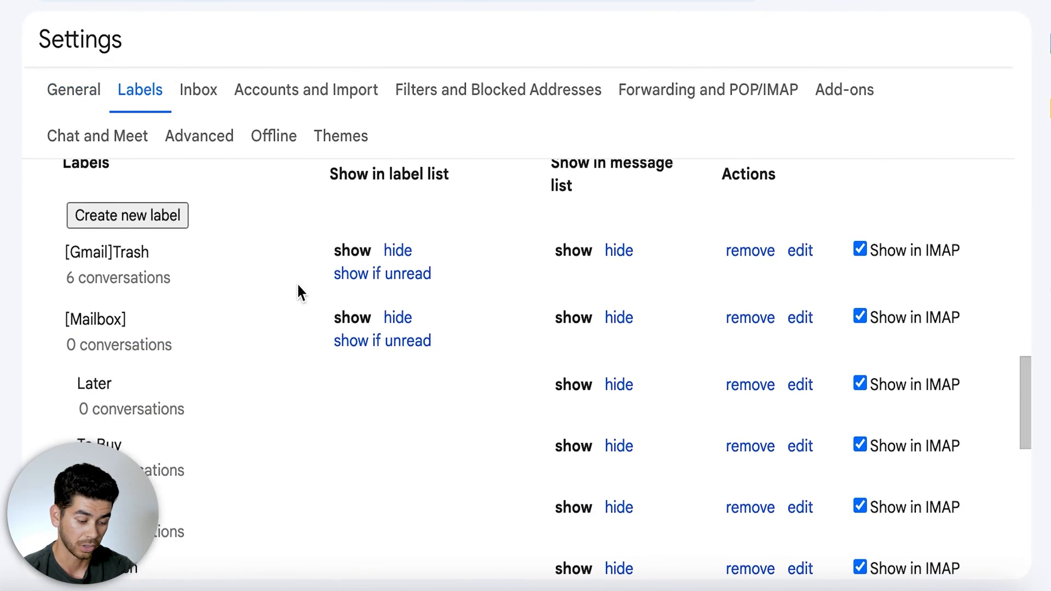
pyautogui.scroll(-1, 297, 291)
pyautogui.scroll(1, 298, 290)
pyautogui.click(180, 213)
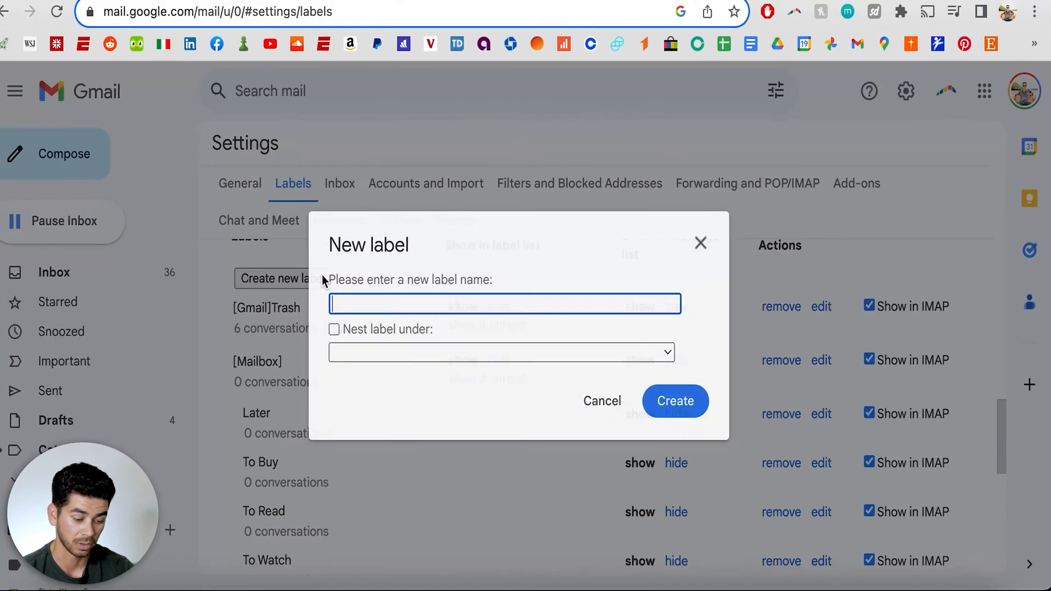
pyautogui.write('Newsletters')
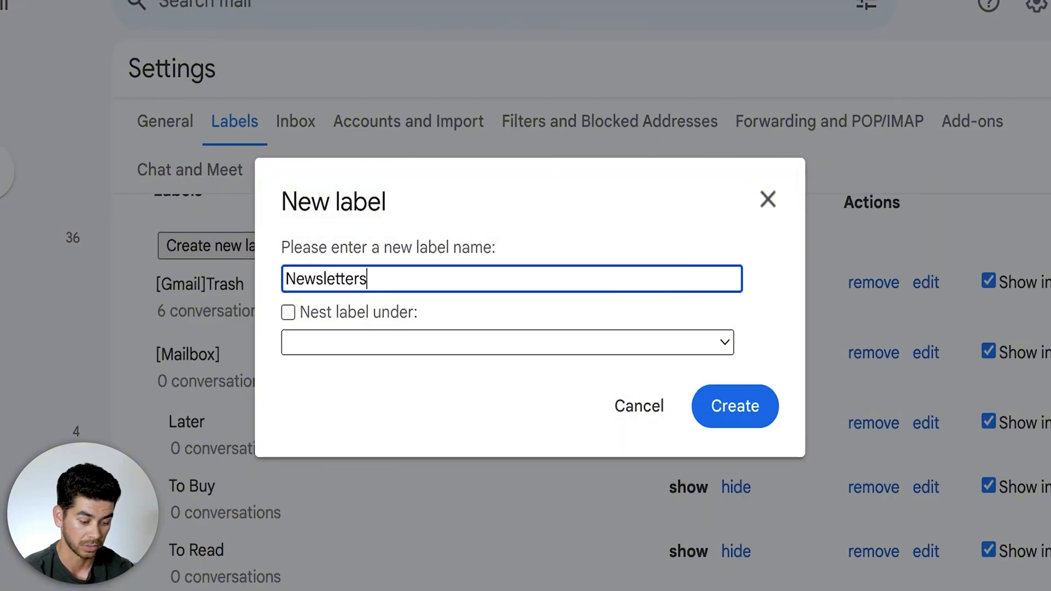
pyautogui.click(734, 419)
# - Start a new mail filter for messages that have the words "unsubscribe" and continue to its actions
pyautogui.scroll(15, 727, 425)
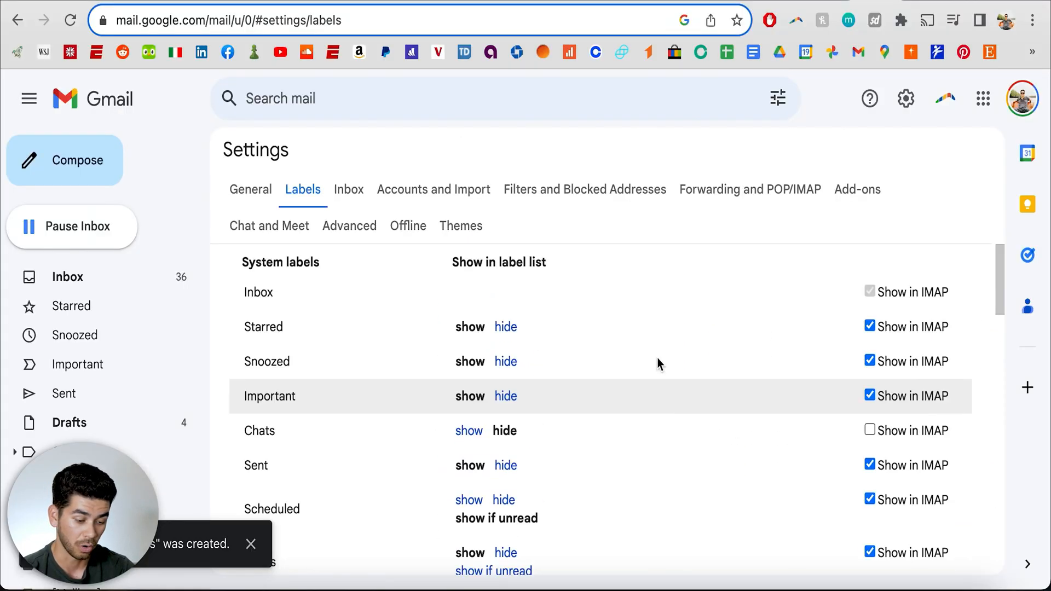
pyautogui.click(592, 198)
pyautogui.scroll(-3, 462, 350)
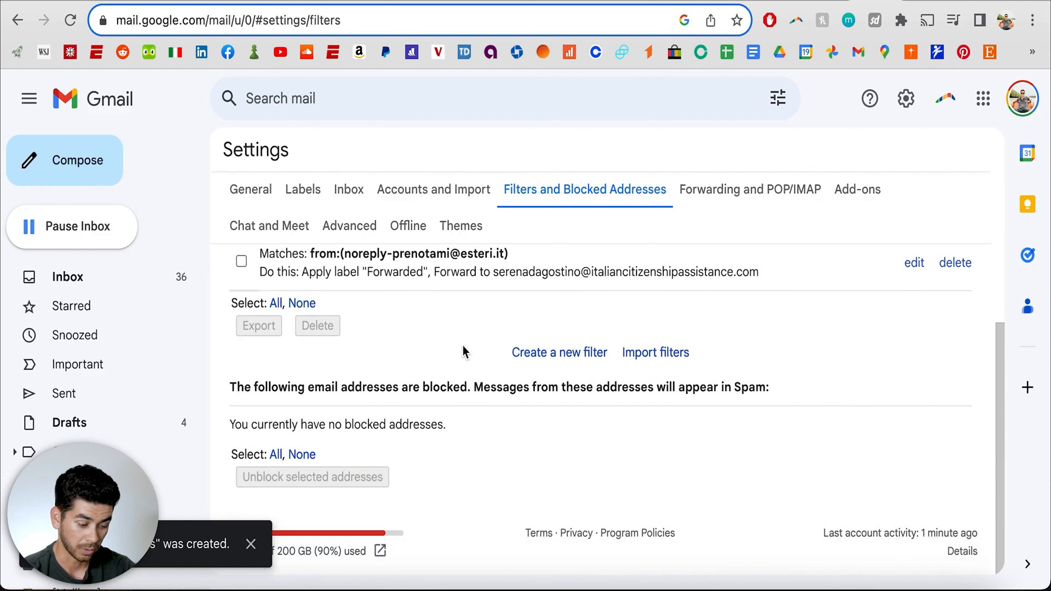
pyautogui.click(547, 353)
pyautogui.click(374, 225)
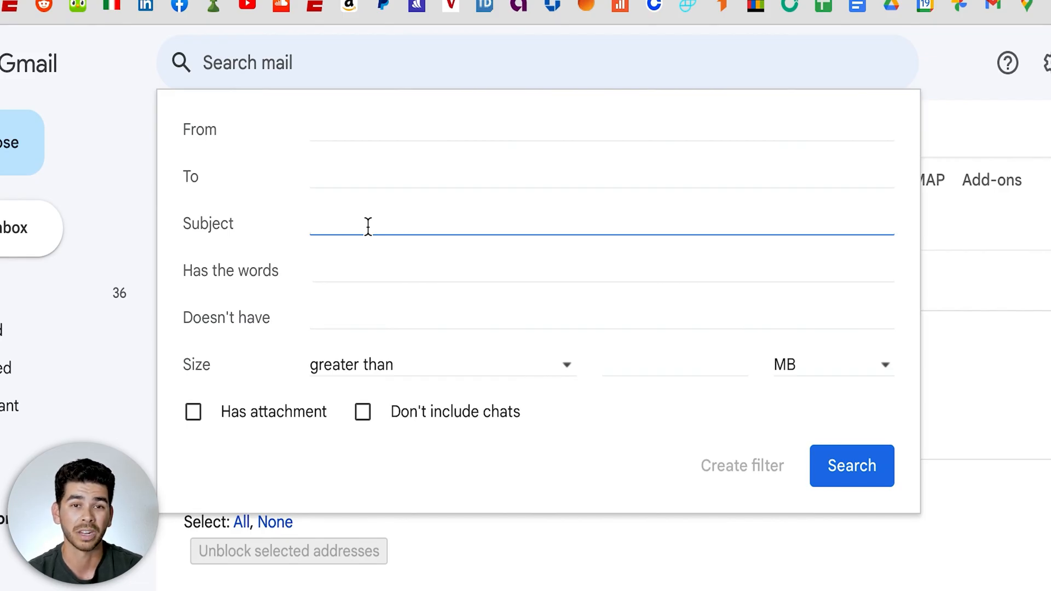
pyautogui.click(362, 263)
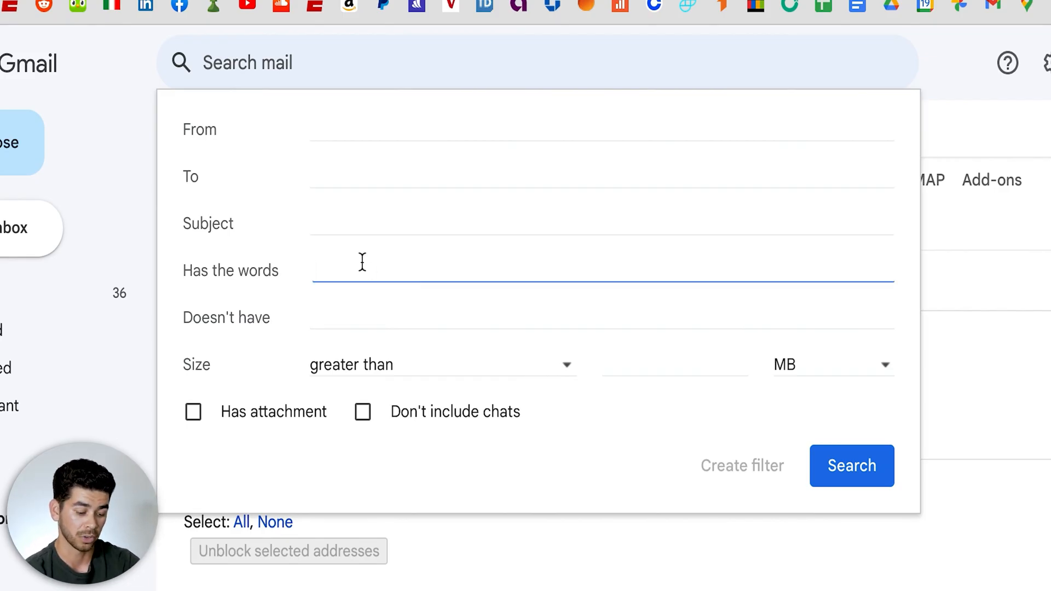
pyautogui.write('unsubscribe')
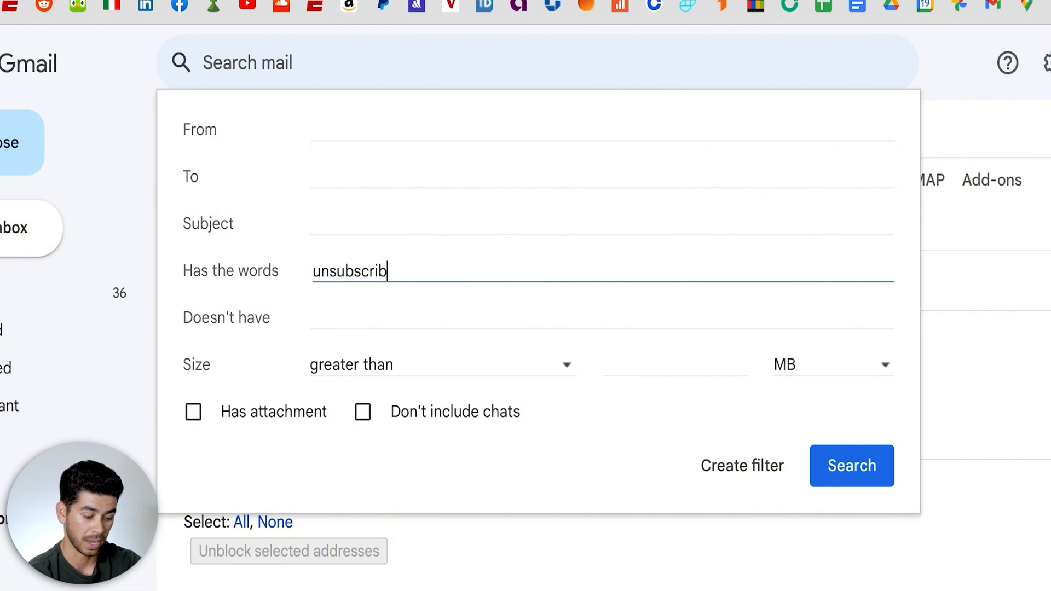
pyautogui.click(357, 304)
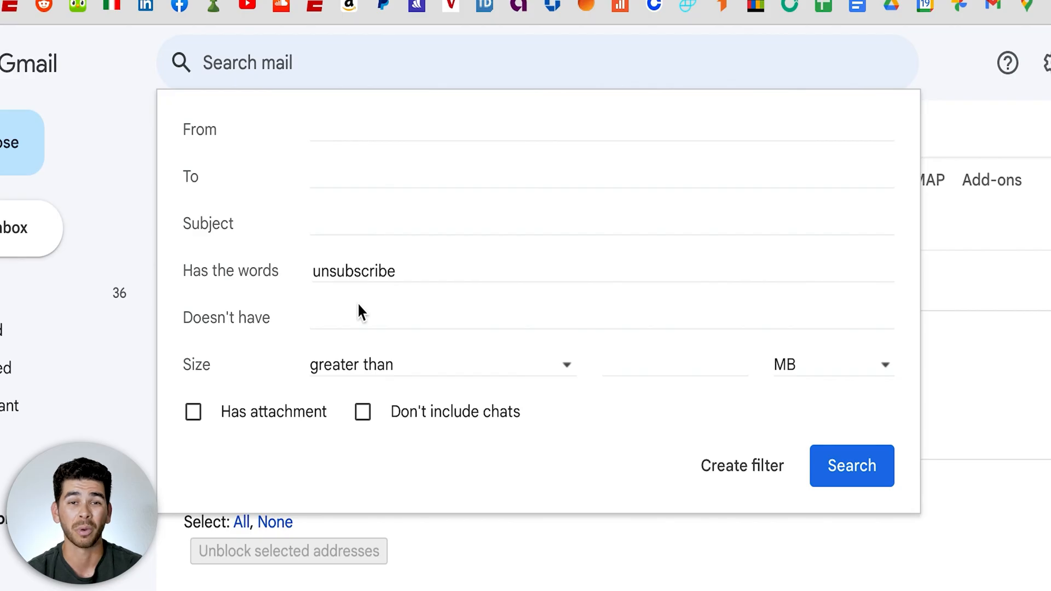
pyautogui.click(356, 311)
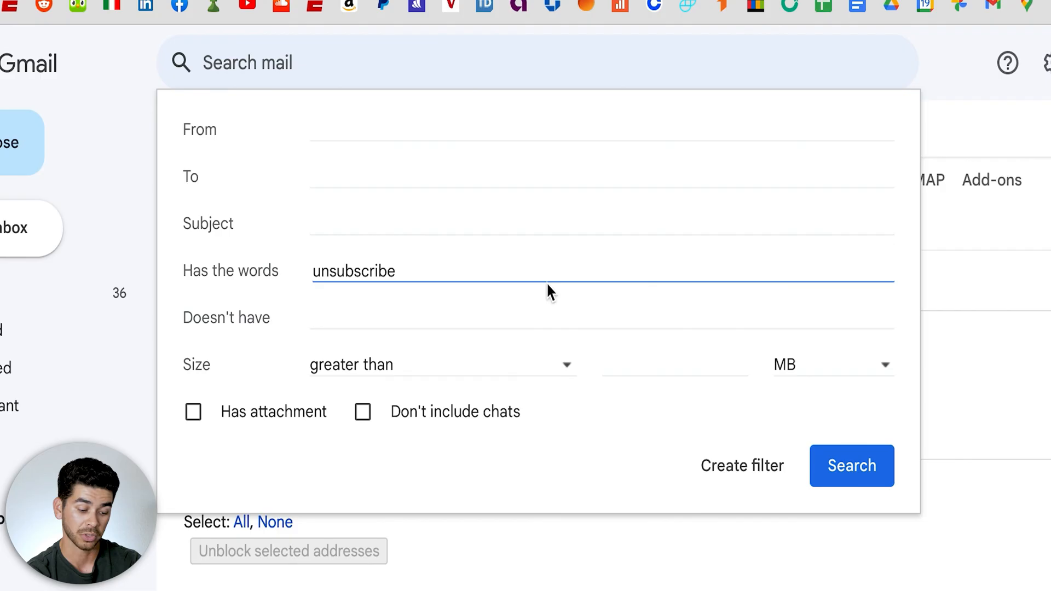
pyautogui.click(762, 476)
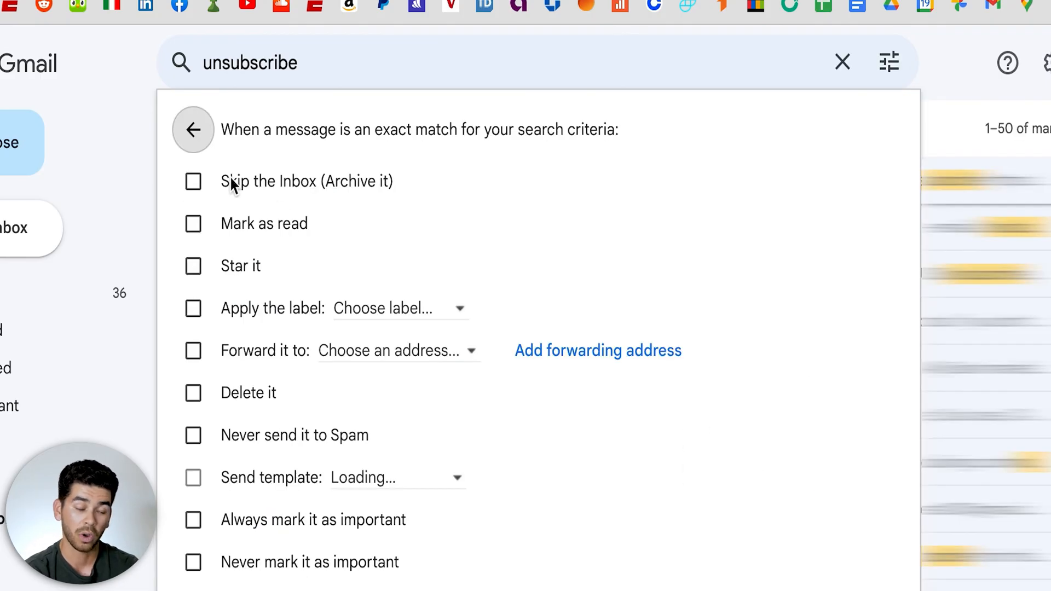
# - Set the filter to skip the inbox and apply the label "Newsletters", and create the filter
pyautogui.click(233, 183)
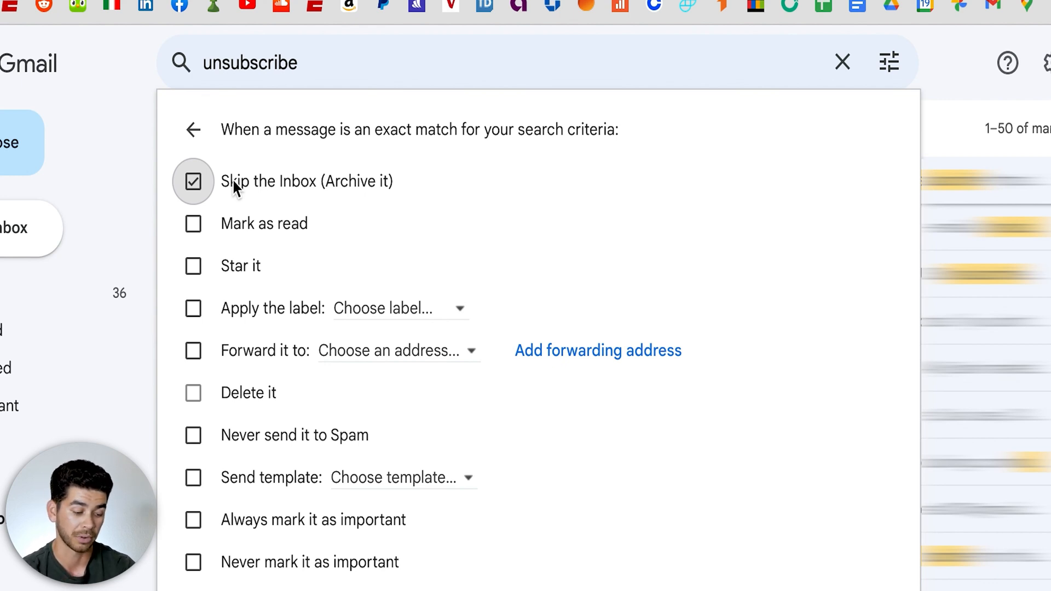
pyautogui.scroll(-3, 410, 286)
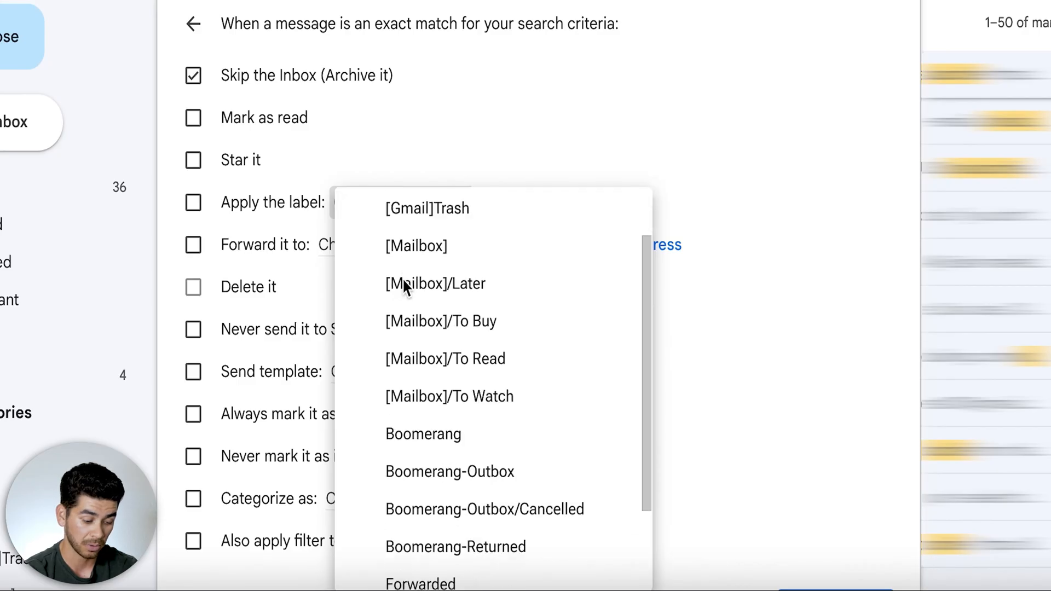
pyautogui.click(445, 534)
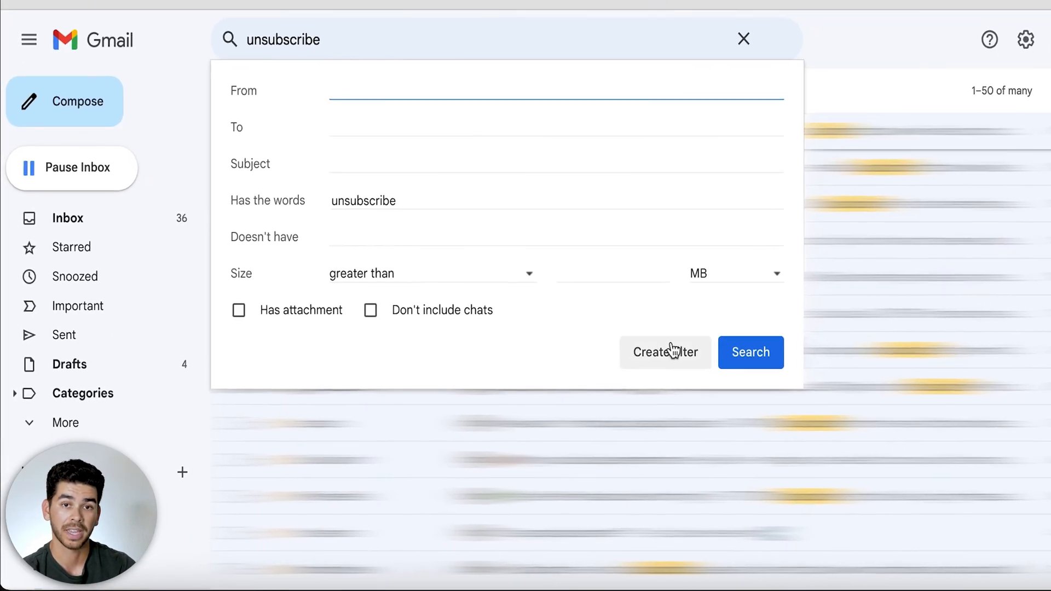
pyautogui.click(605, 377)
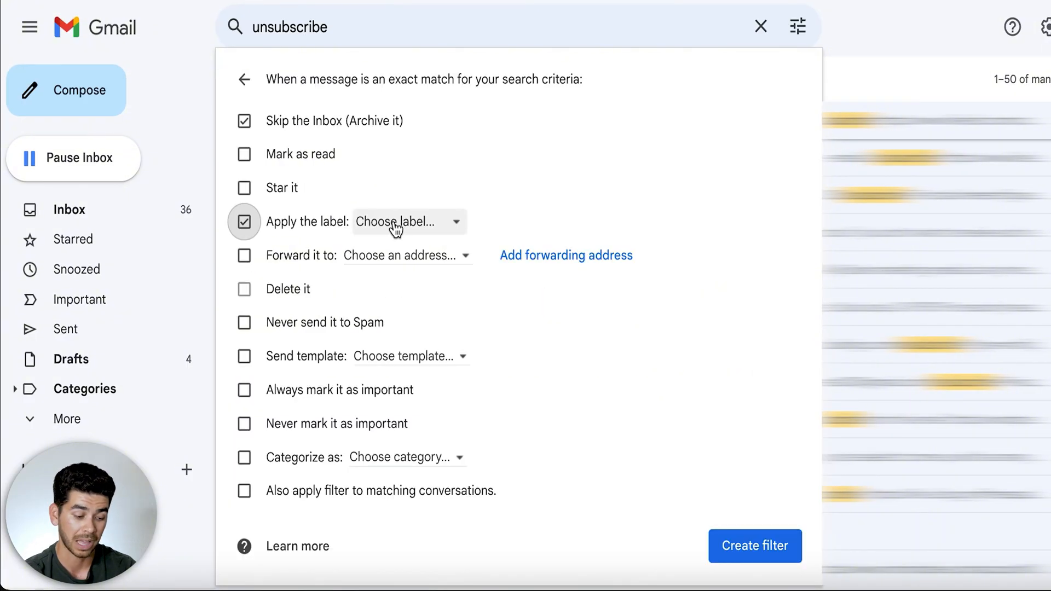
pyautogui.click(395, 230)
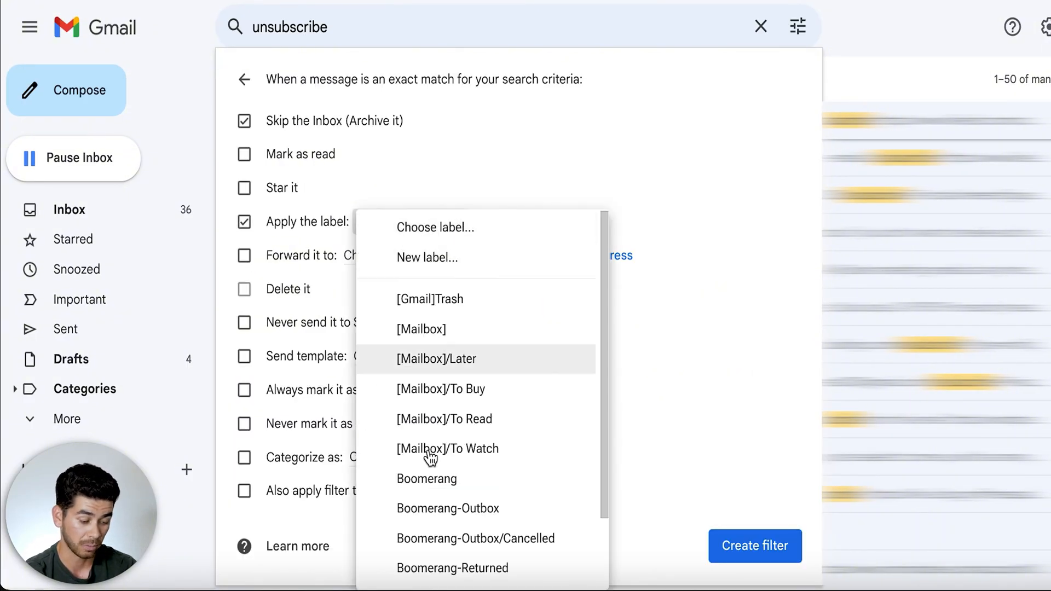
pyautogui.scroll(-2, 429, 460)
pyautogui.click(435, 539)
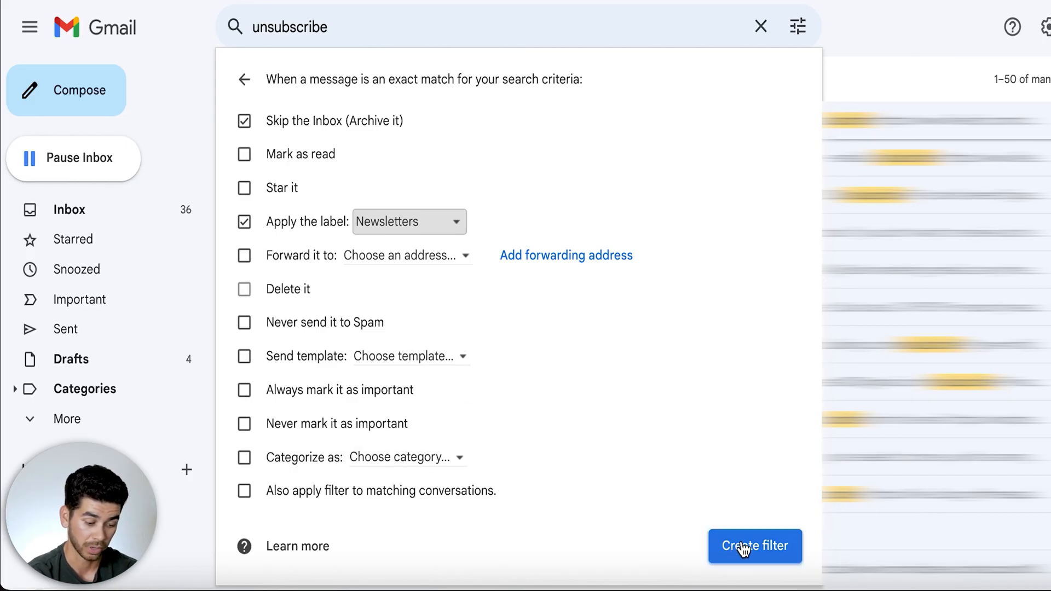
pyautogui.click(734, 544)
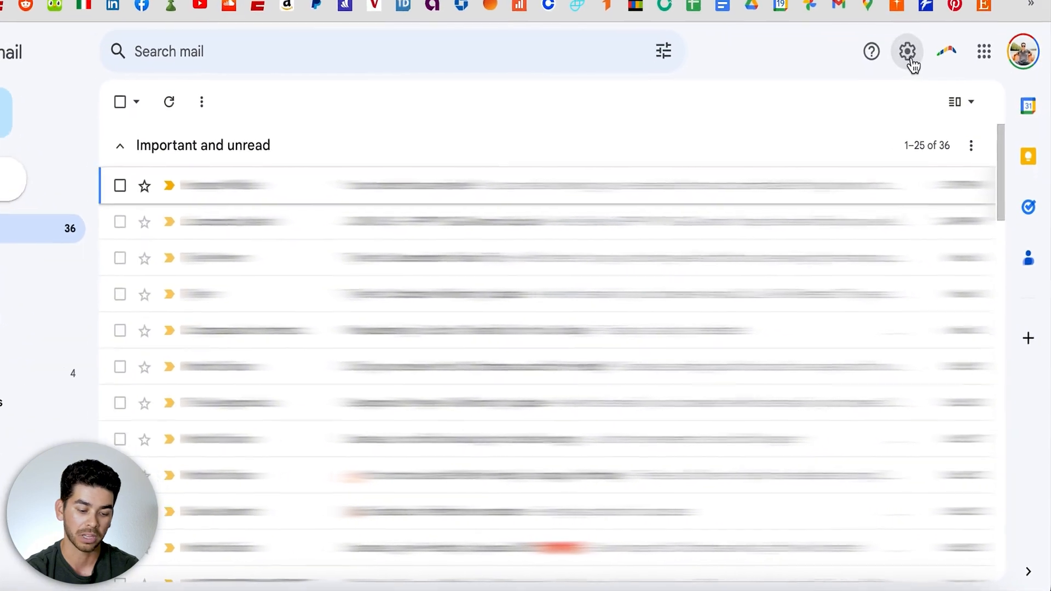
# - Open the Priority Inbox customization and examine which labels its first section can show, leaving the sections unchanged
pyautogui.click(910, 60)
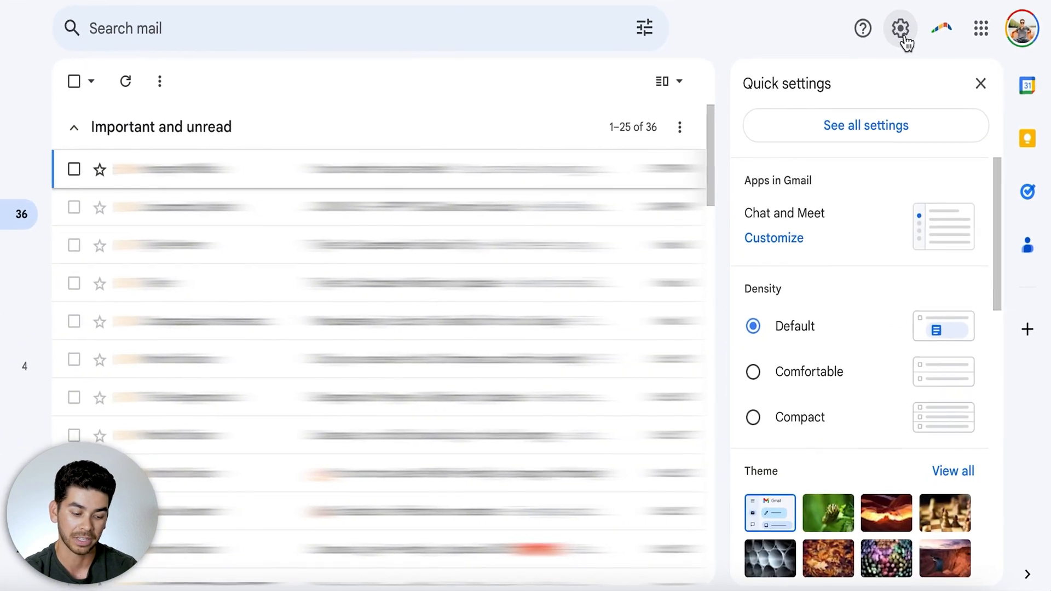
pyautogui.scroll(-7, 931, 255)
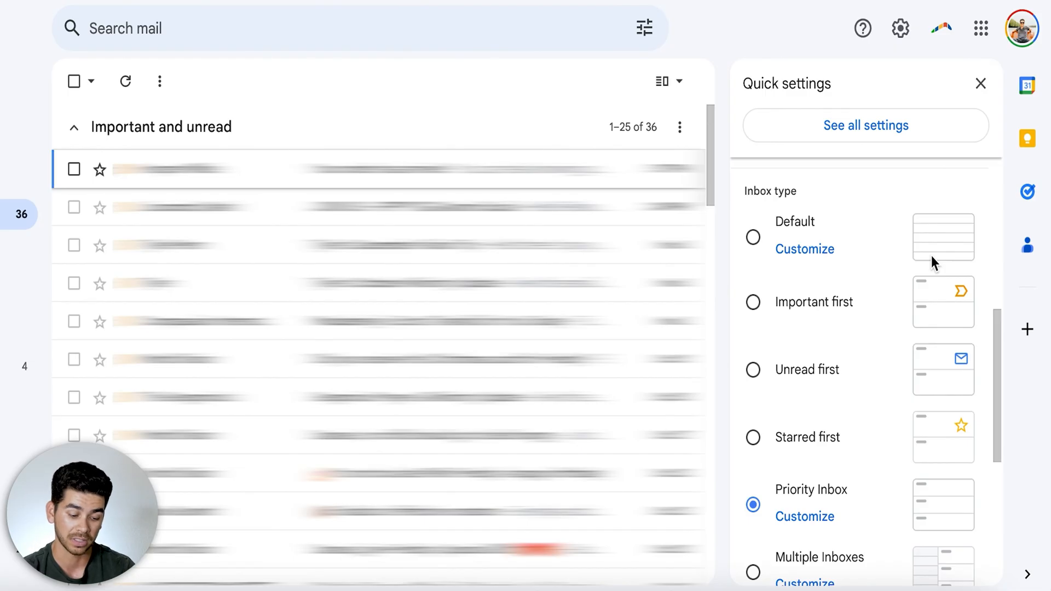
pyautogui.click(826, 524)
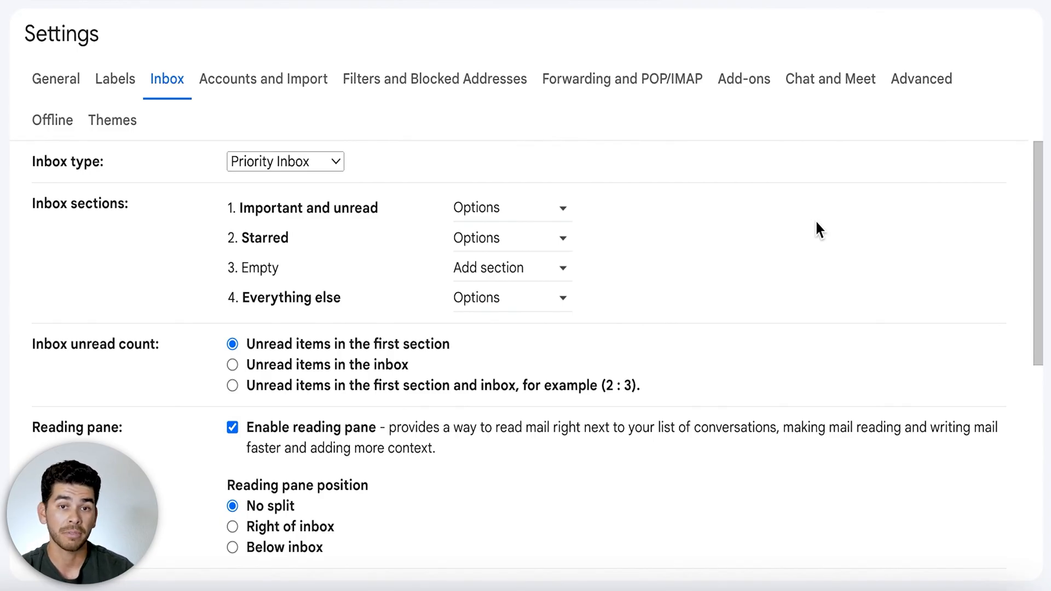
pyautogui.click(543, 222)
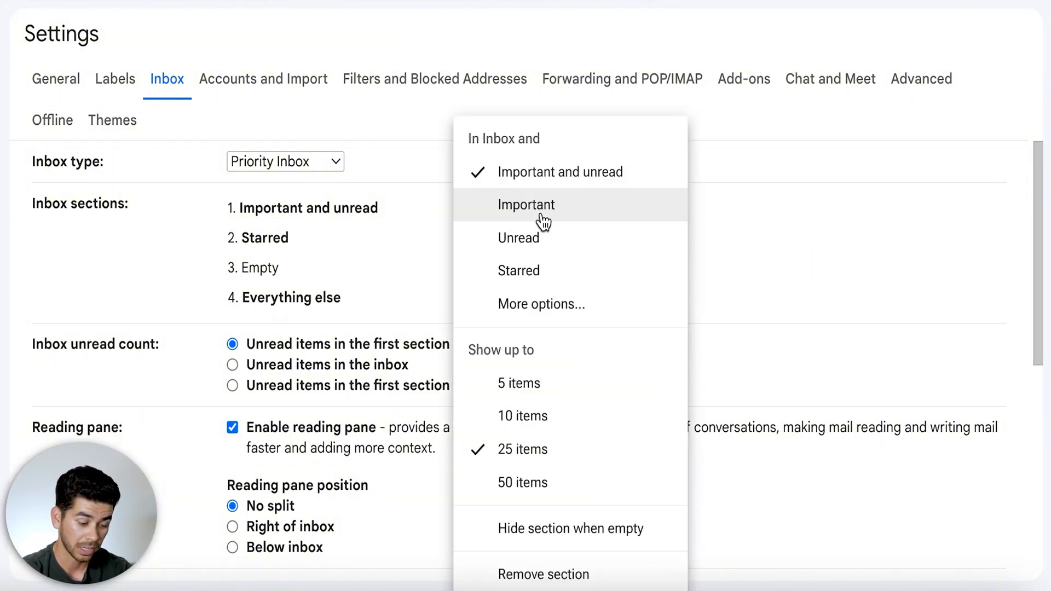
pyautogui.click(600, 321)
pyautogui.scroll(-5, 572, 350)
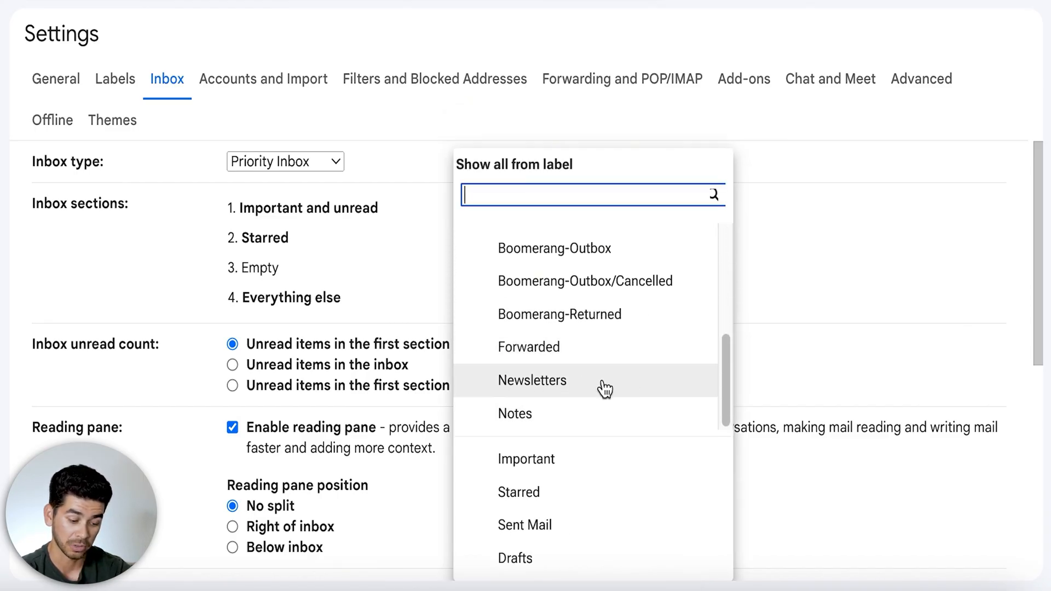
pyautogui.click(819, 266)
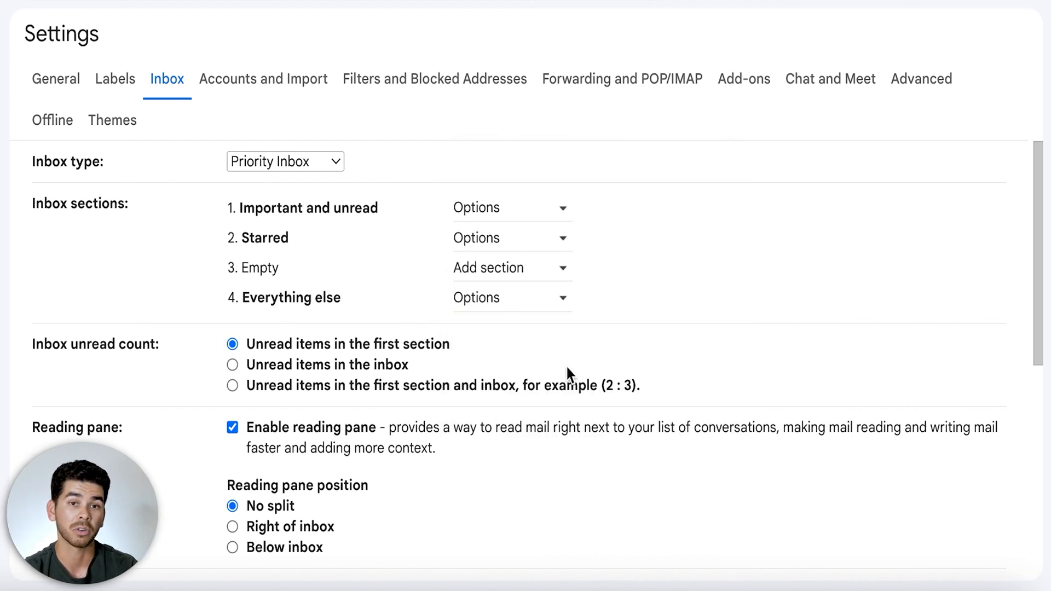
pyautogui.click(482, 217)
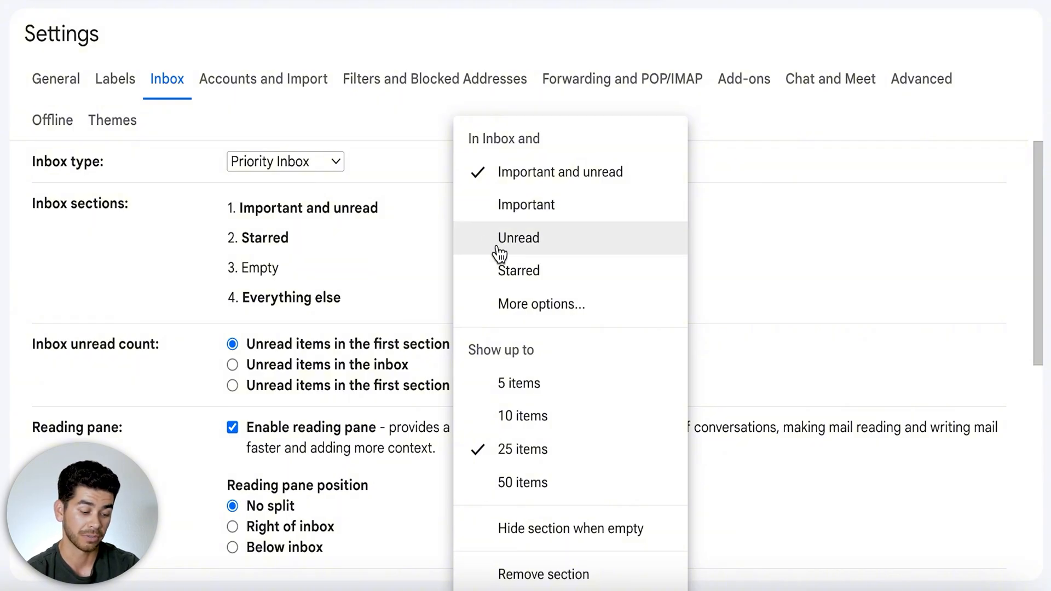
pyautogui.click(557, 307)
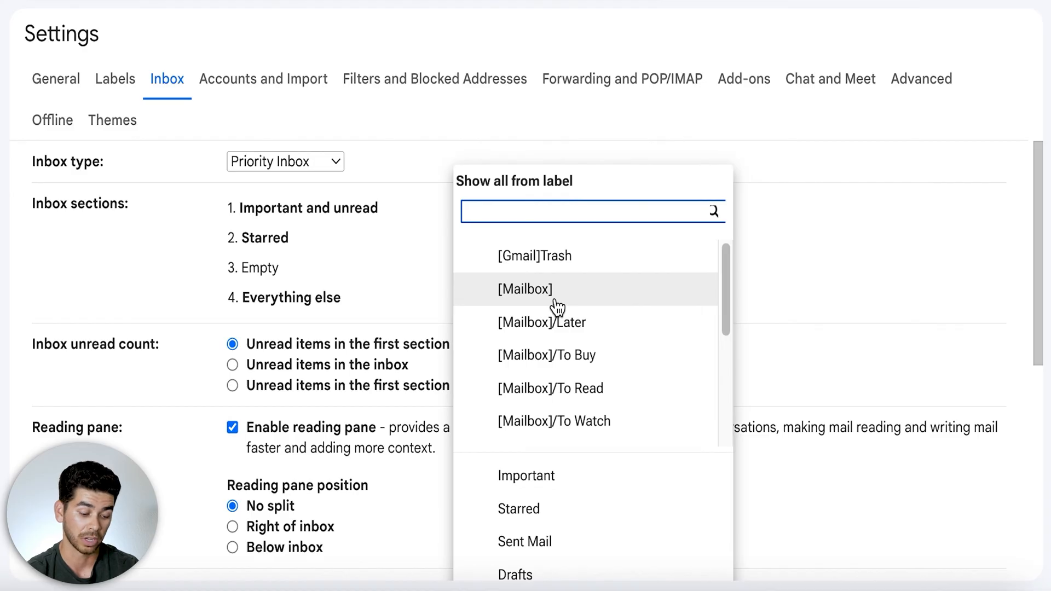
pyautogui.scroll(-3, 557, 307)
pyautogui.click(387, 195)
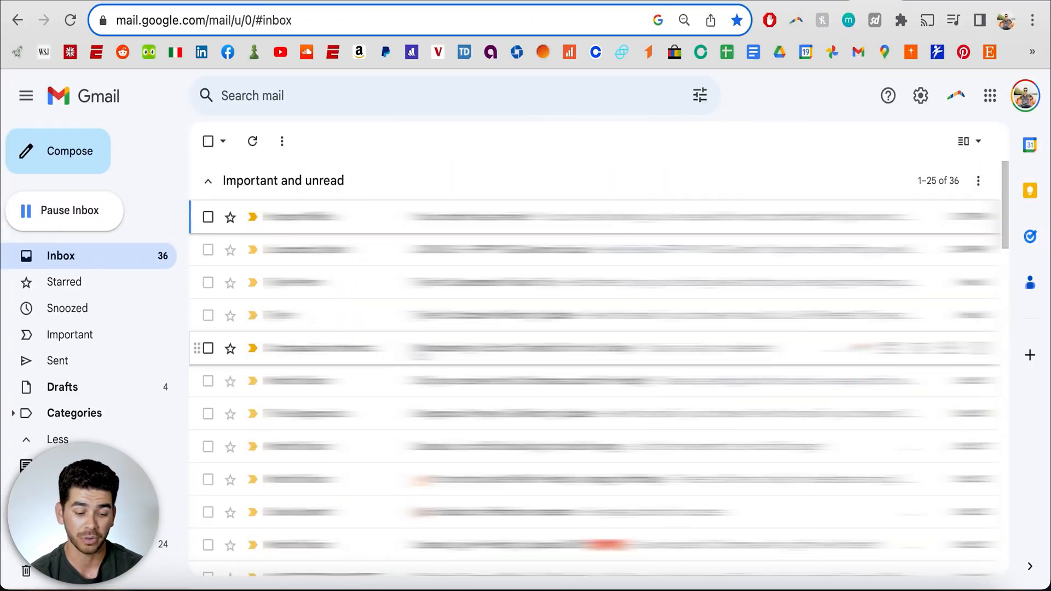
# - Look over the Boomerang for Gmail page and examine Boomerang's Send Later scheduling options in a new message
pyautogui.click(95, 162)
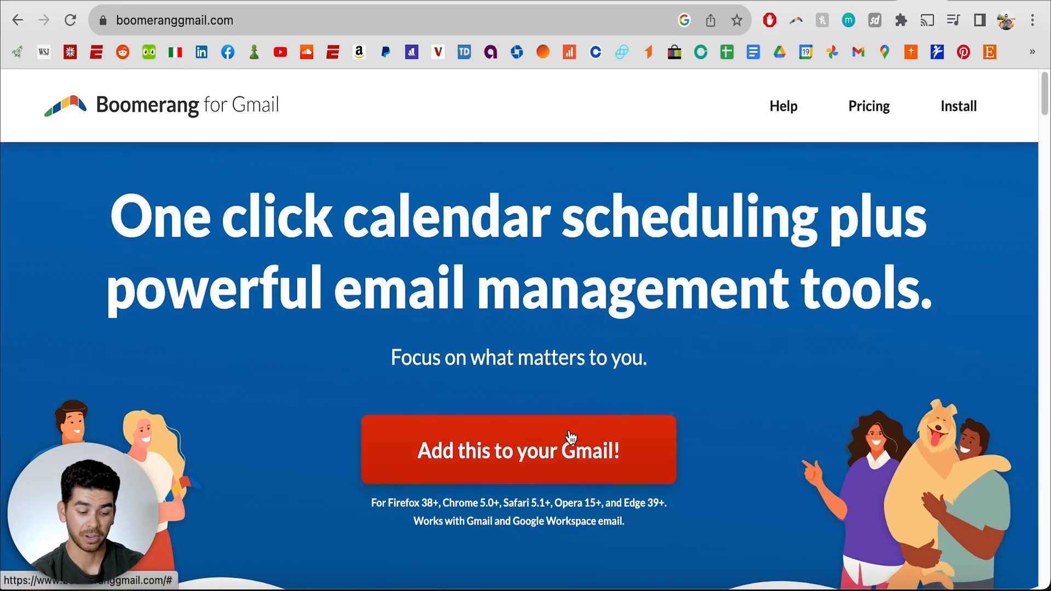
pyautogui.scroll(-1, 569, 440)
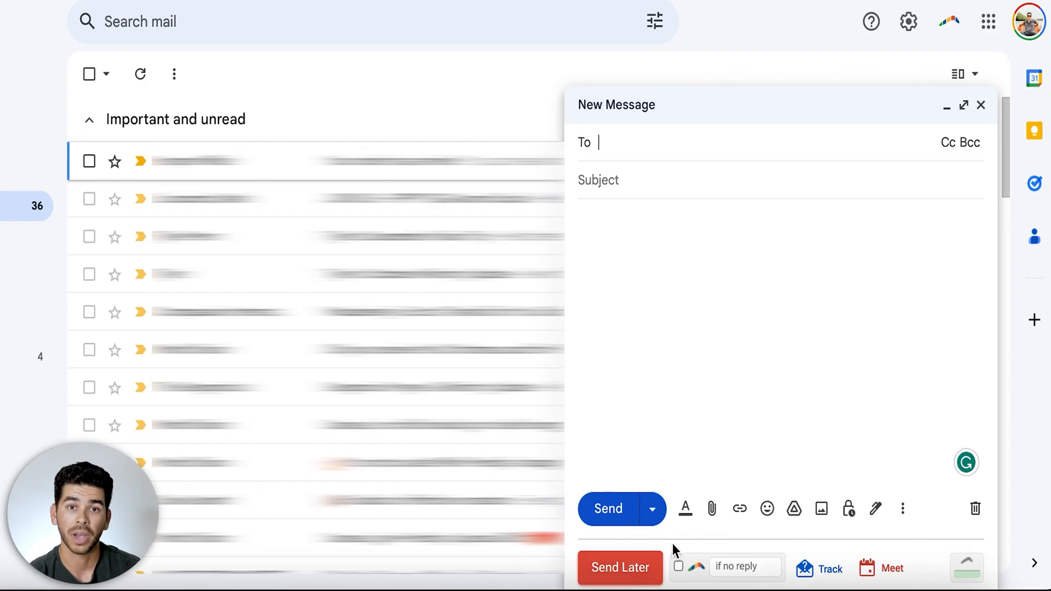
pyautogui.click(652, 570)
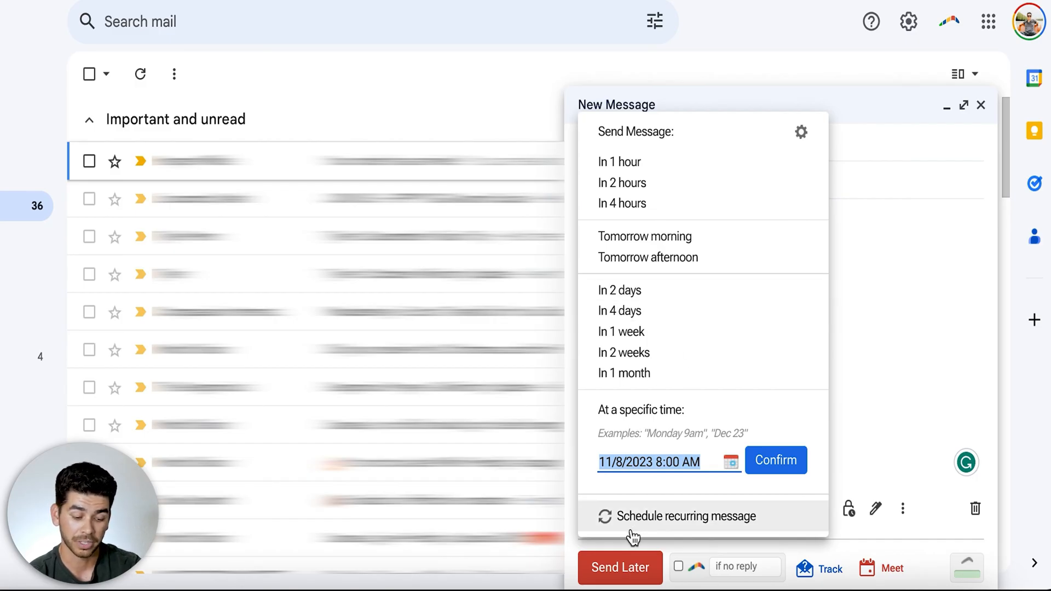
pyautogui.click(627, 562)
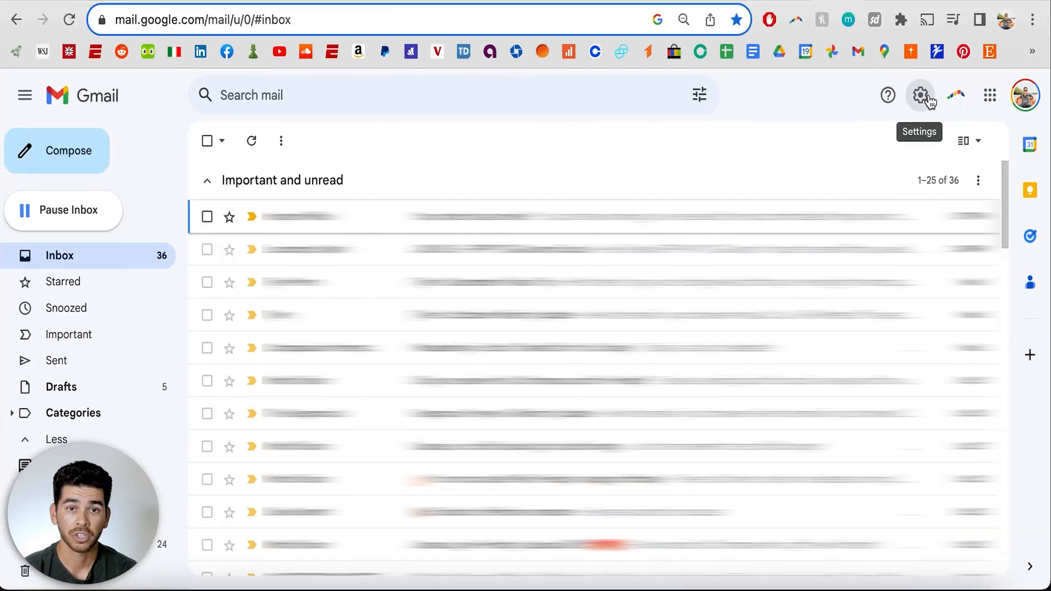
# - In the general settings, create an email signature named "Signature 1" with the text "The Creator"
pyautogui.click(925, 98)
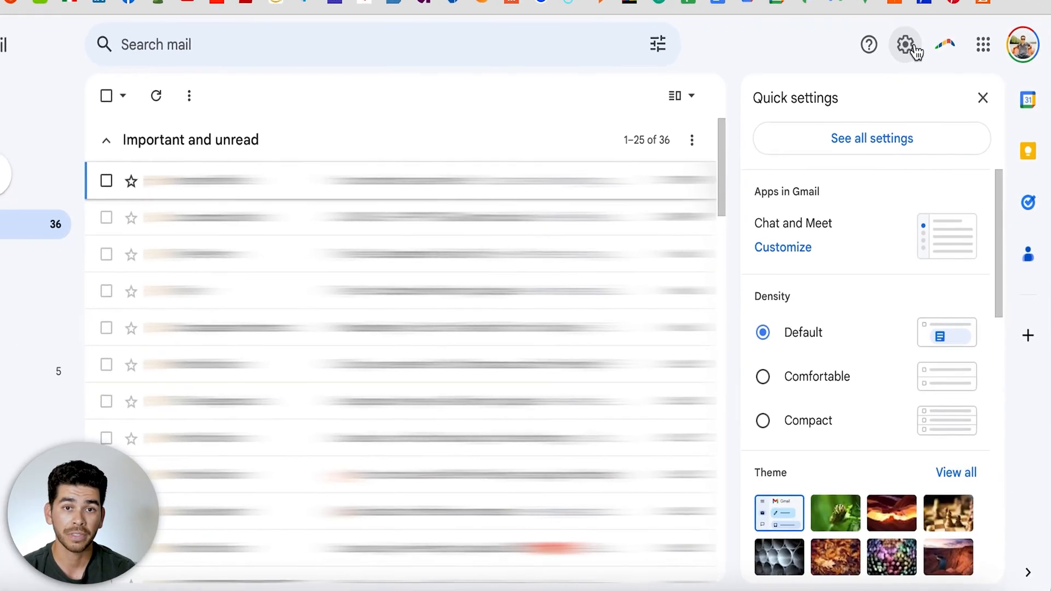
pyautogui.click(900, 185)
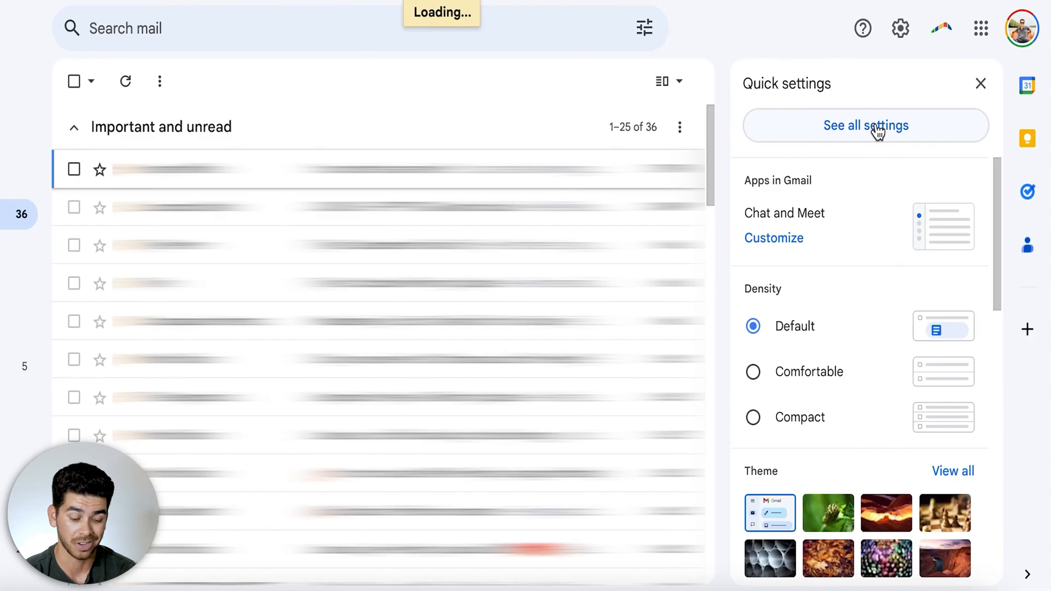
pyautogui.scroll(-3, 323, 330)
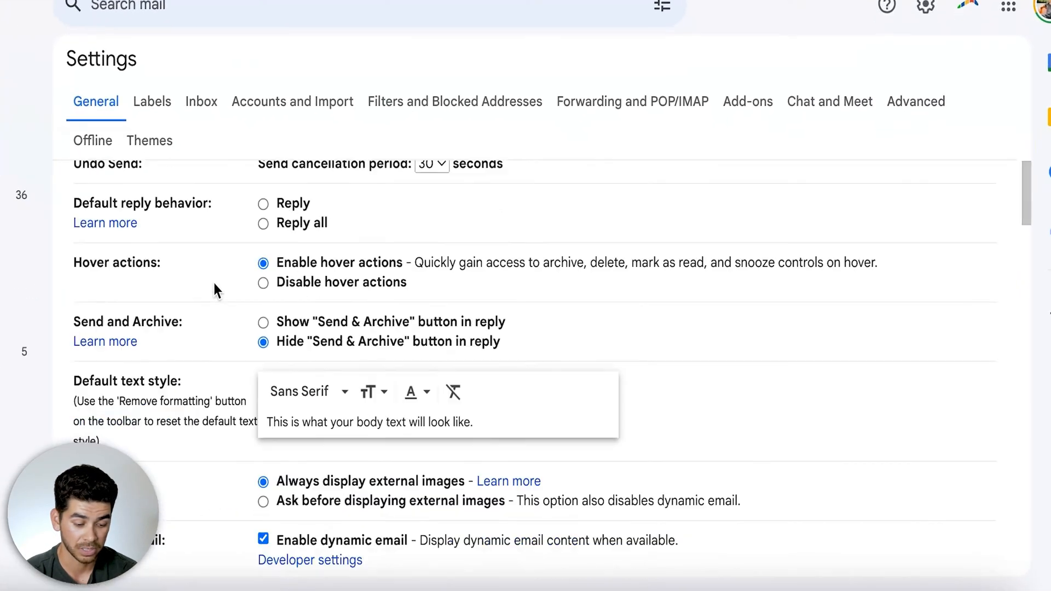
pyautogui.scroll(-15, 214, 283)
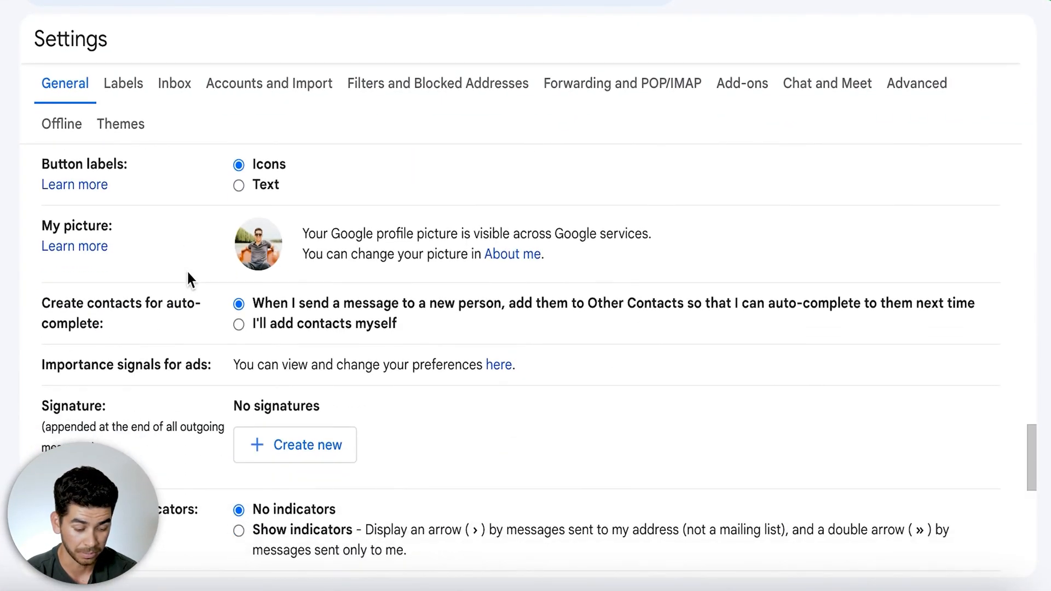
pyautogui.scroll(-2, 186, 269)
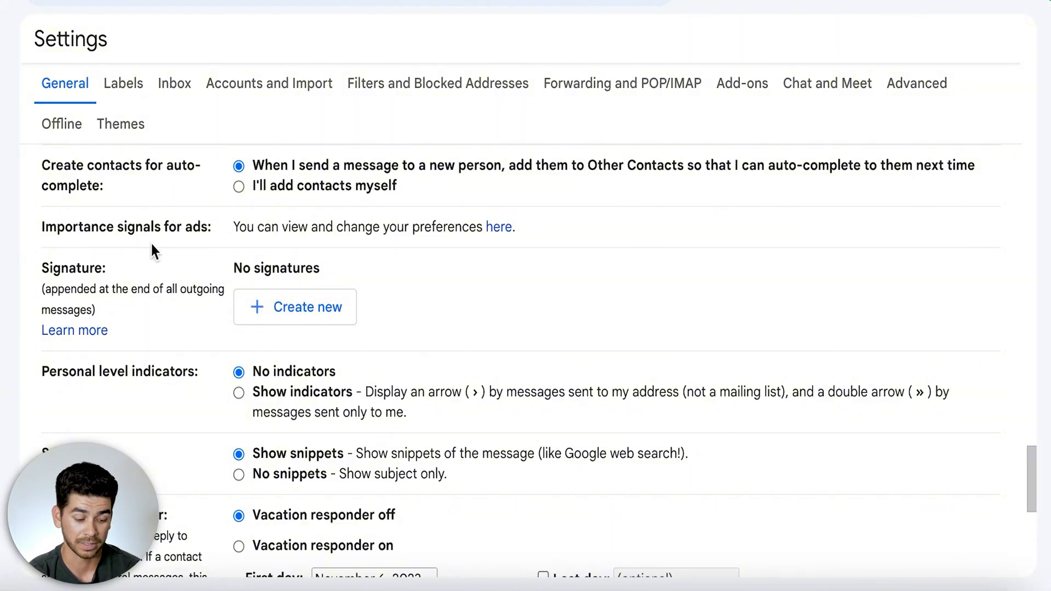
pyautogui.click(290, 308)
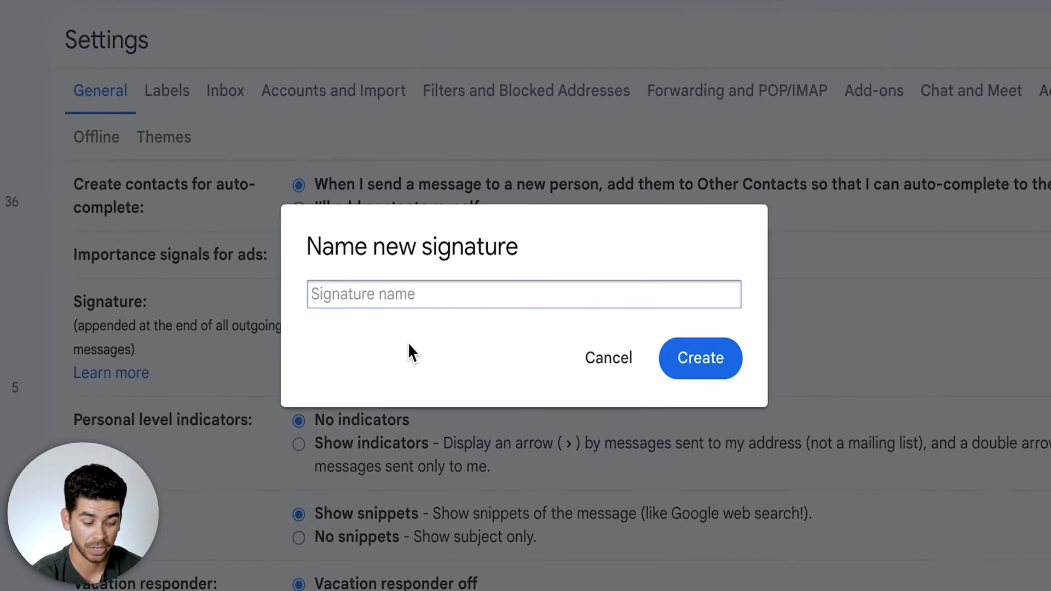
pyautogui.write('Signature 1')
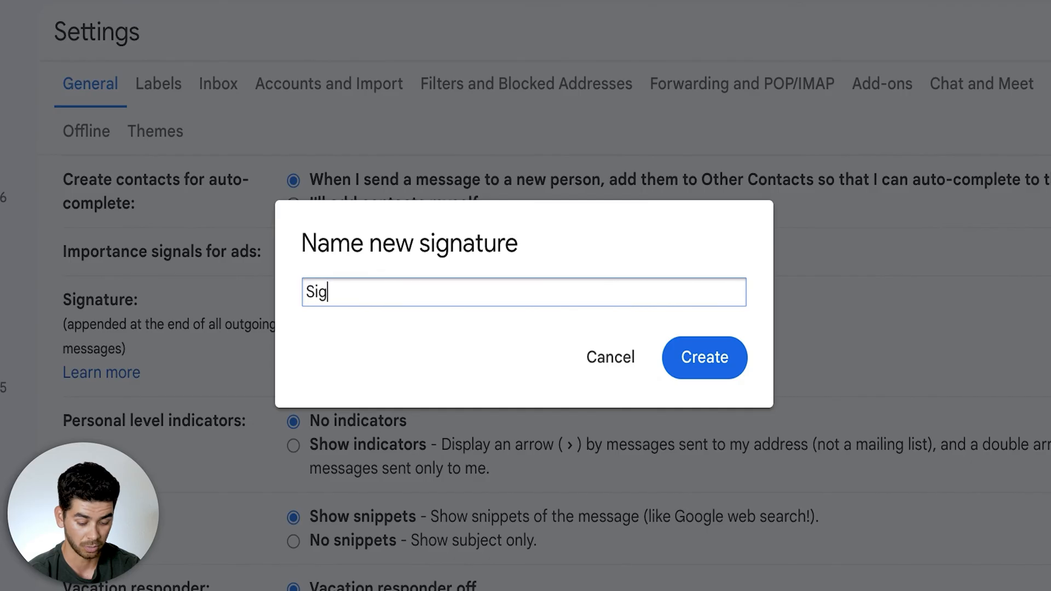
pyautogui.click(736, 353)
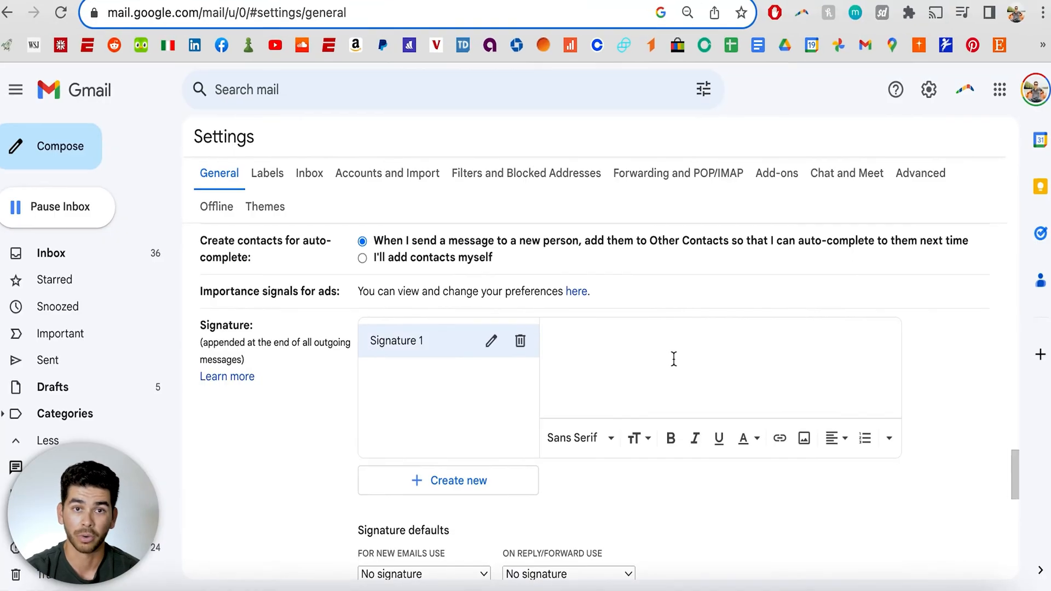
pyautogui.click(673, 358)
pyautogui.write('The Creator')
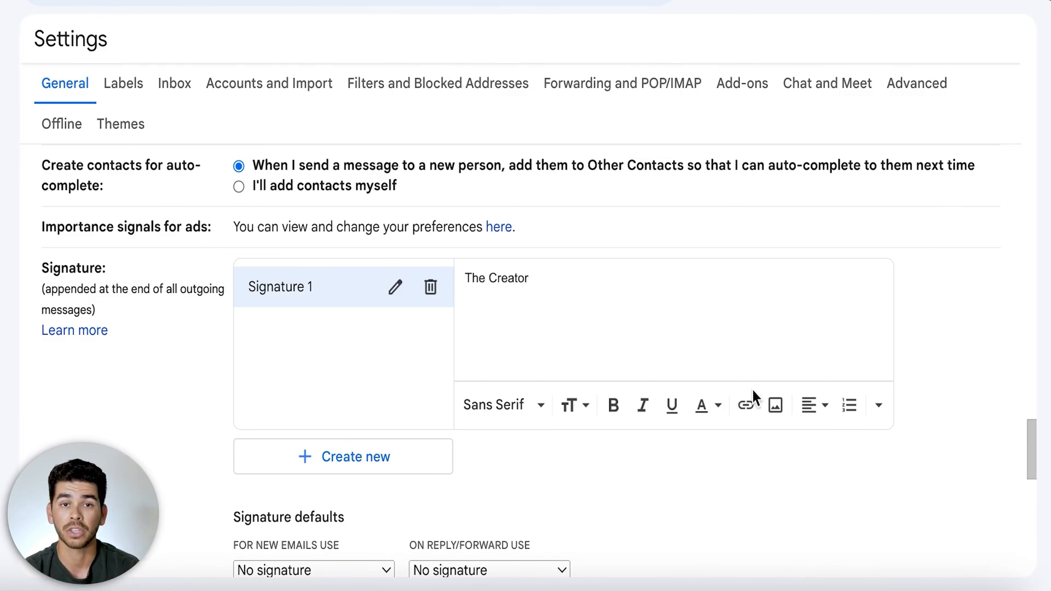
# - Examine the image and link insertion options for the signature text "The Creator", cancelling without adding either
pyautogui.click(775, 405)
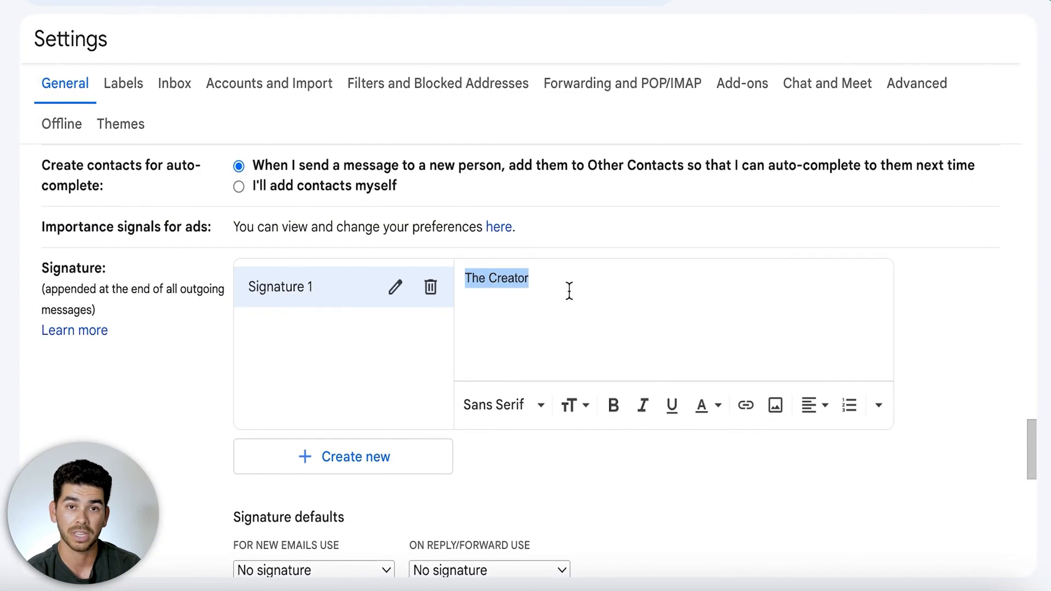
pyautogui.moveTo(569, 291); pyautogui.dragTo(465, 278)
pyautogui.click(742, 408)
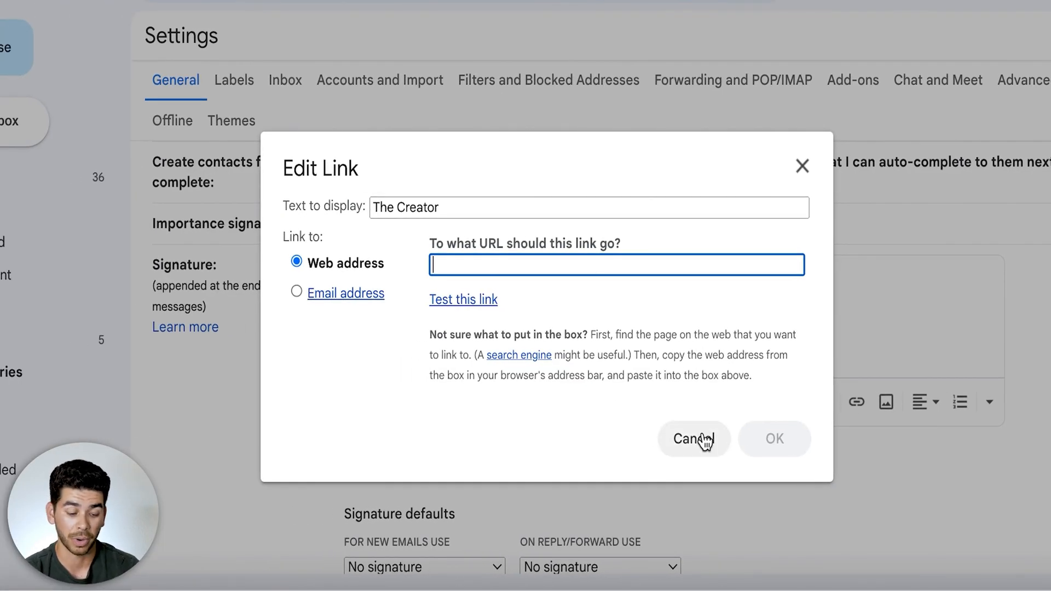
pyautogui.click(705, 439)
pyautogui.click(602, 339)
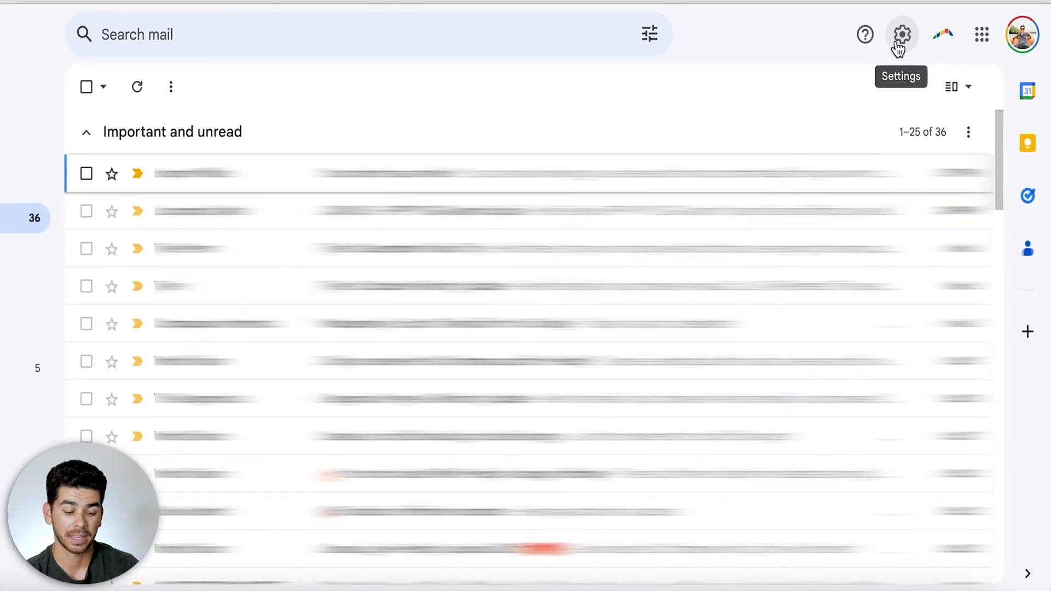
# - Enable offline mail in the settings, choose to keep offline data on the computer after logging out, and save the changes
pyautogui.click(910, 69)
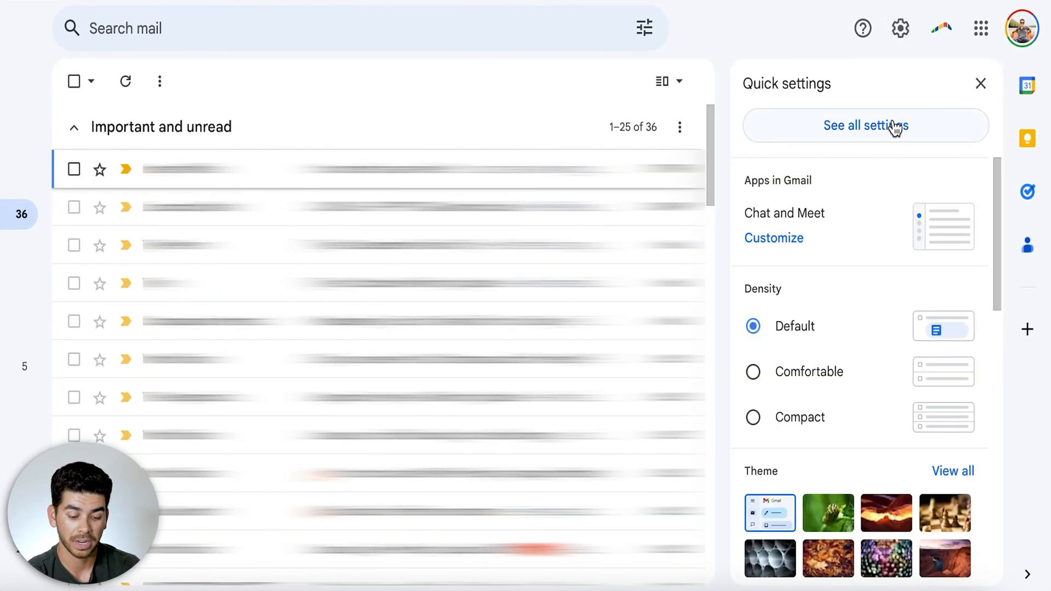
pyautogui.click(894, 128)
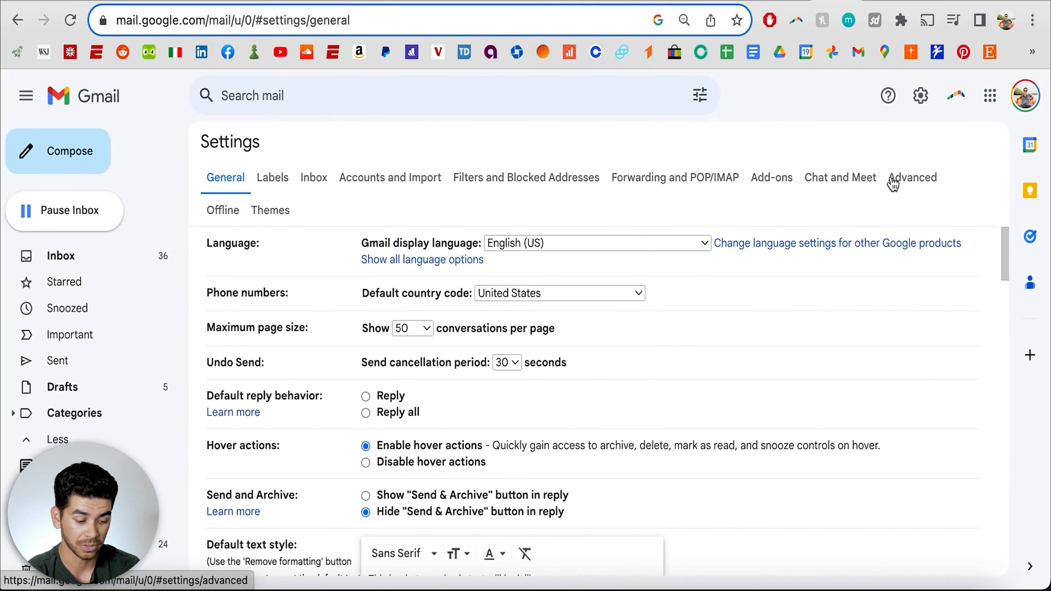
pyautogui.click(243, 218)
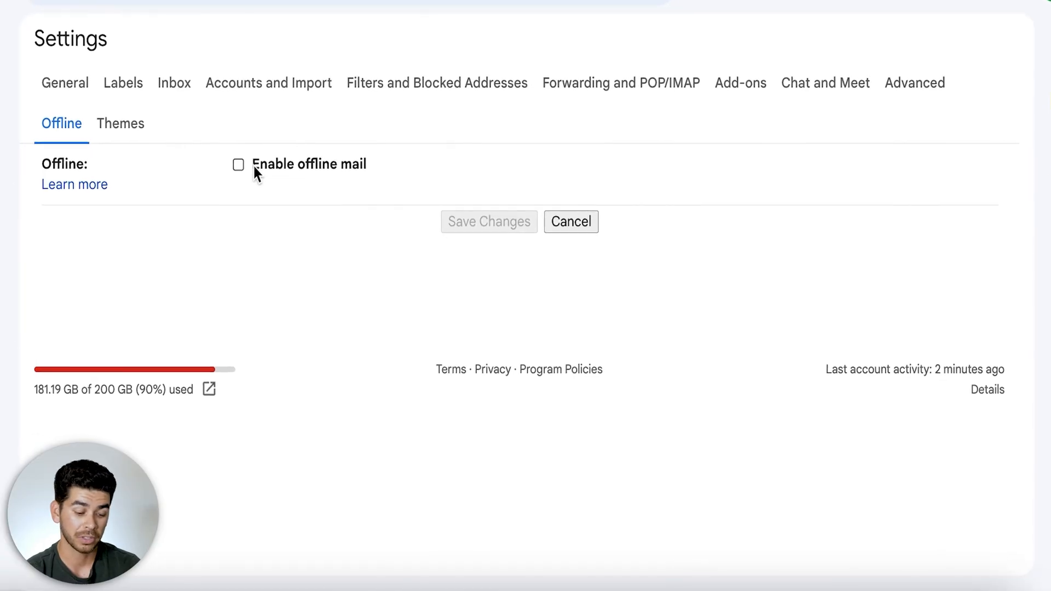
pyautogui.click(253, 166)
pyautogui.scroll(-1, 373, 281)
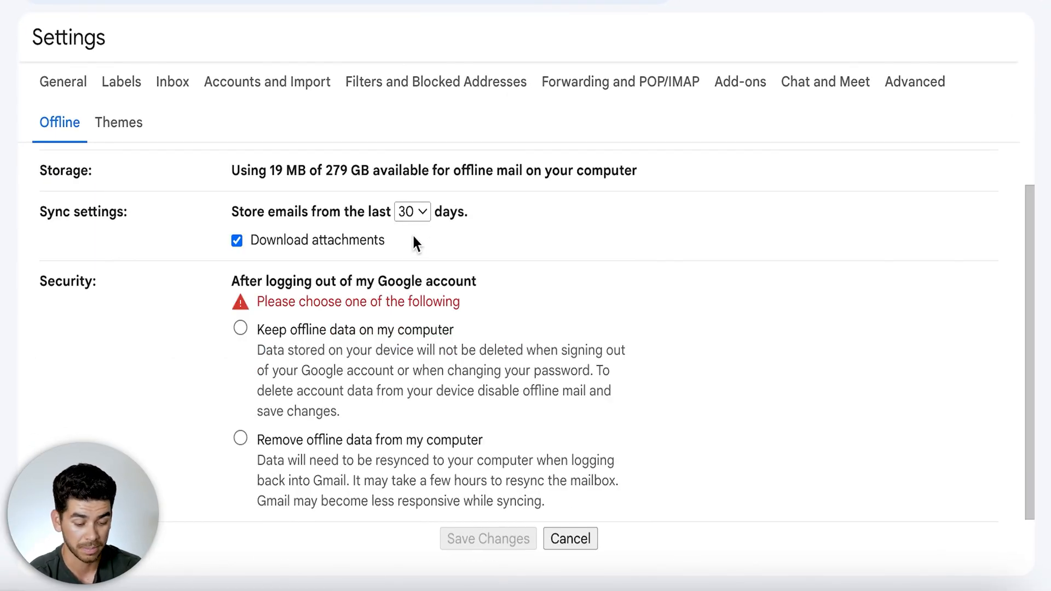
pyautogui.scroll(-1, 414, 237)
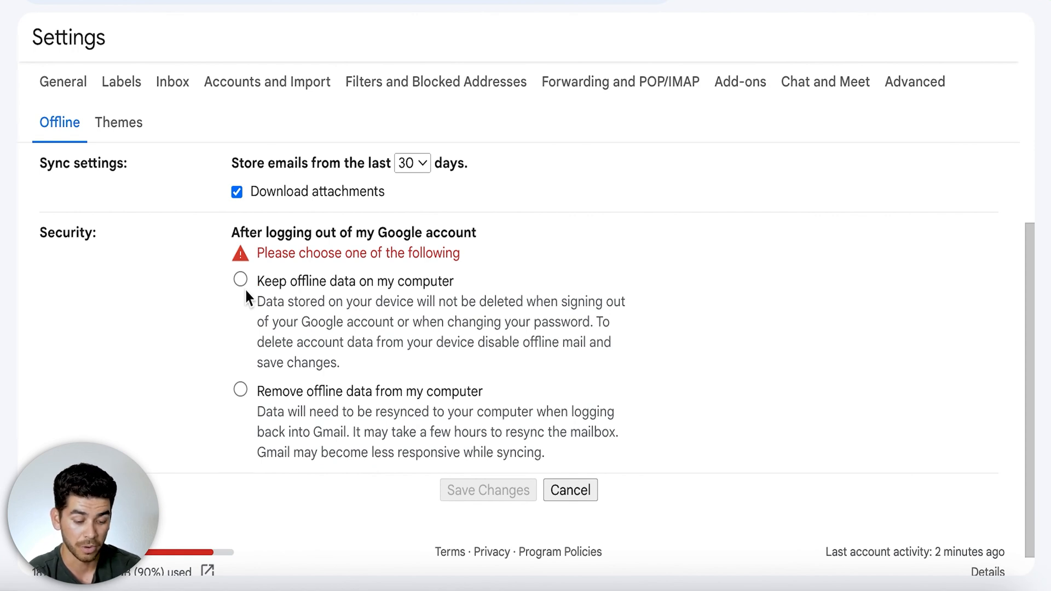
pyautogui.click(242, 280)
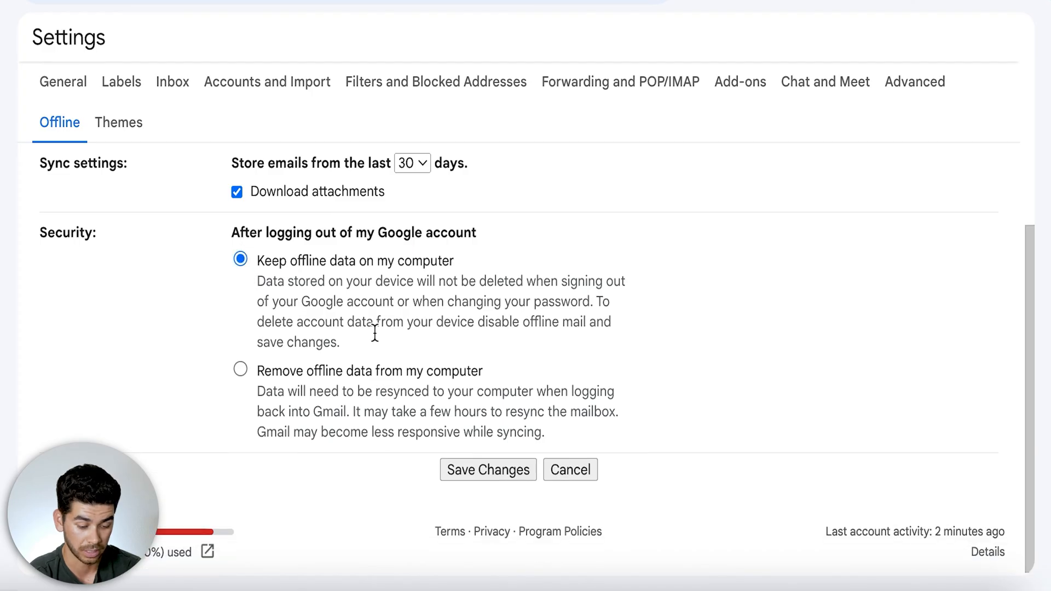
pyautogui.click(490, 493)
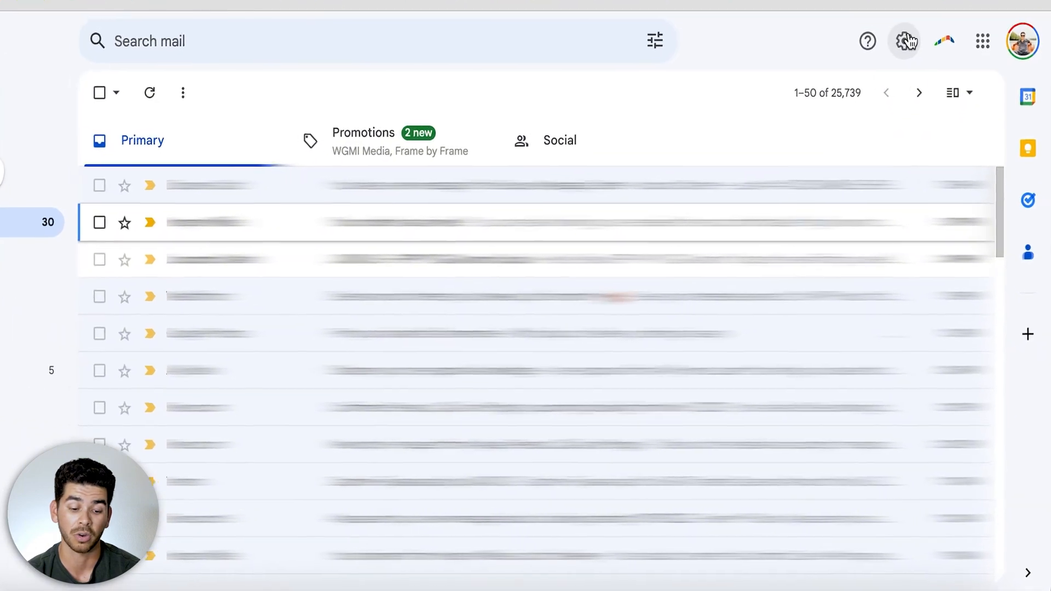
# - Open the general settings and examine the choices for the Undo Send cancellation period
pyautogui.click(920, 96)
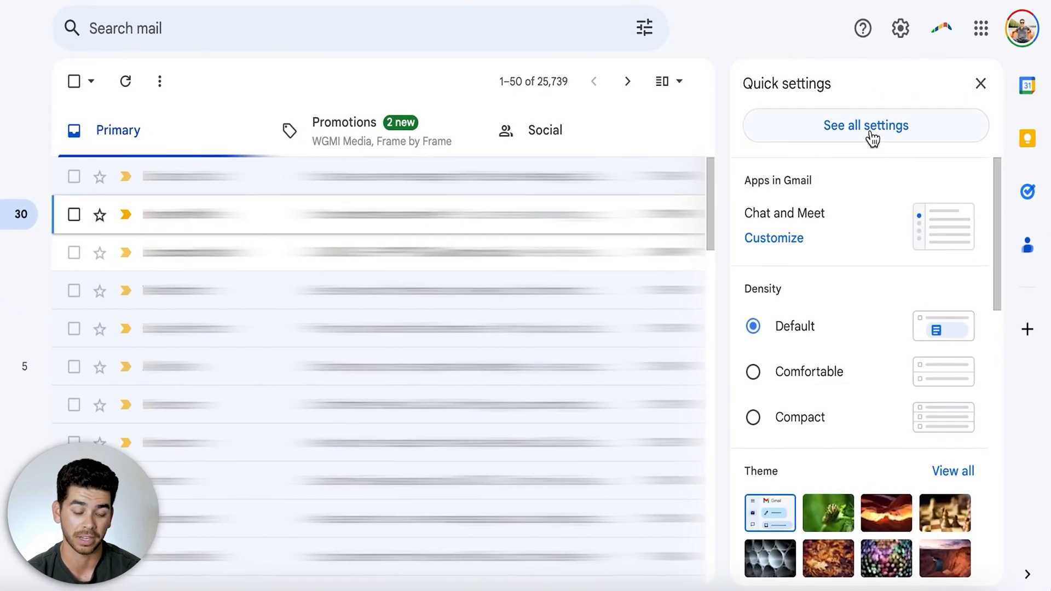
pyautogui.click(872, 139)
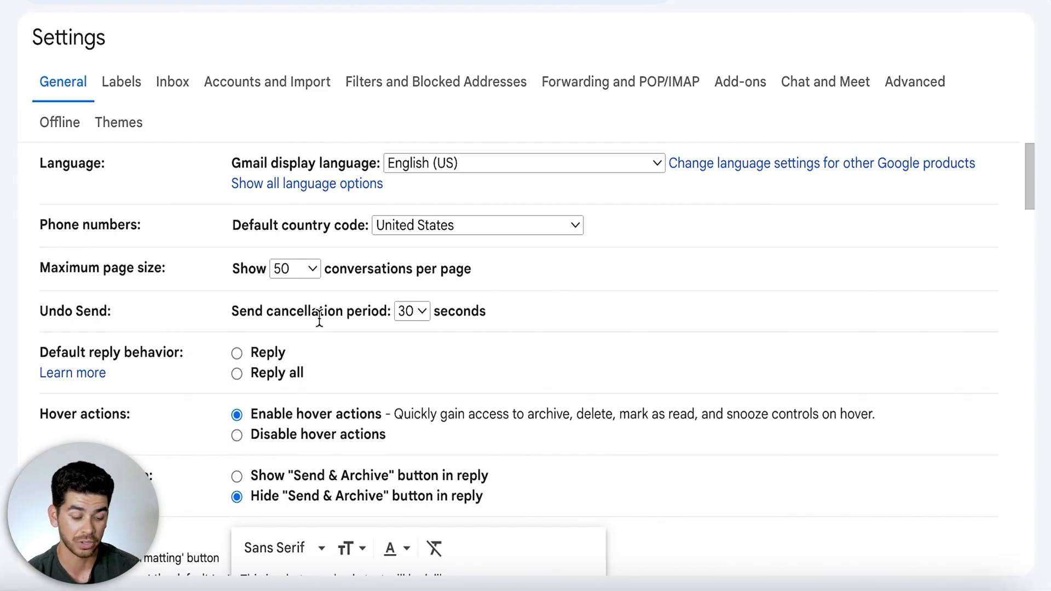
pyautogui.click(421, 312)
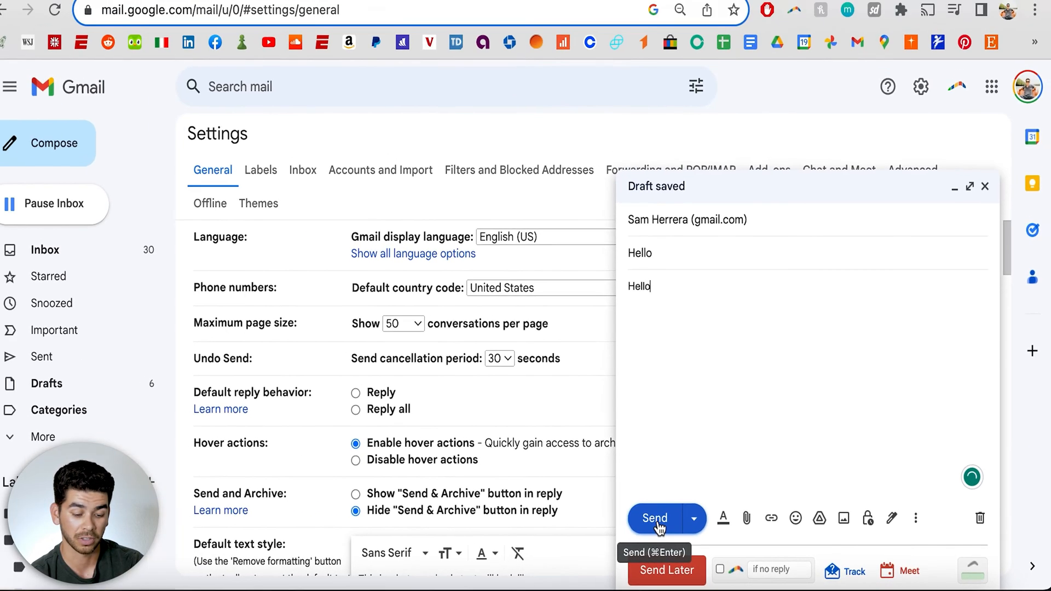
# - Send the prepared "Hello" message and undo its sending
pyautogui.click(602, 507)
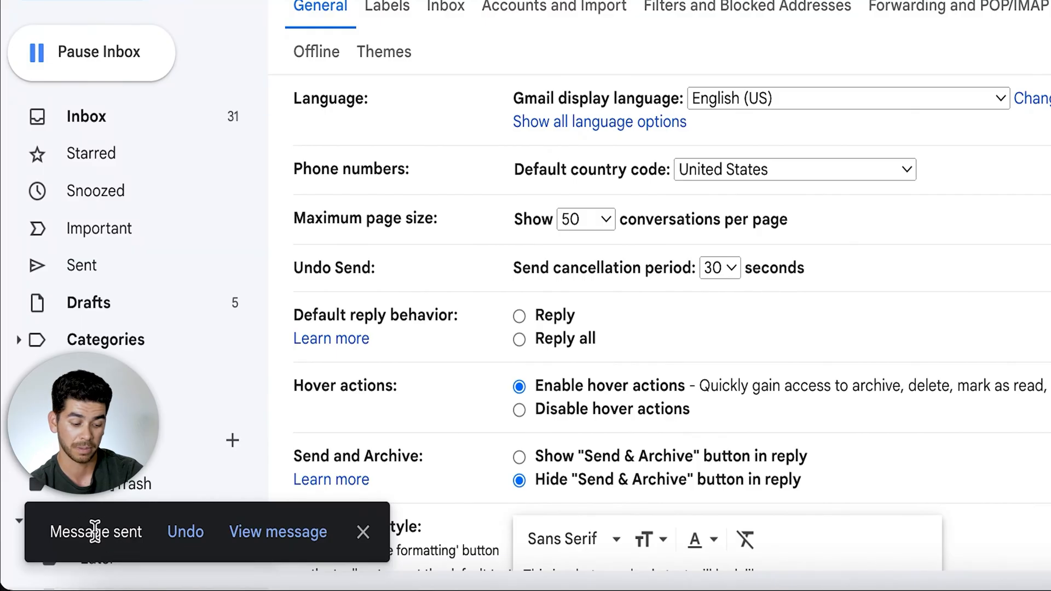
pyautogui.click(195, 536)
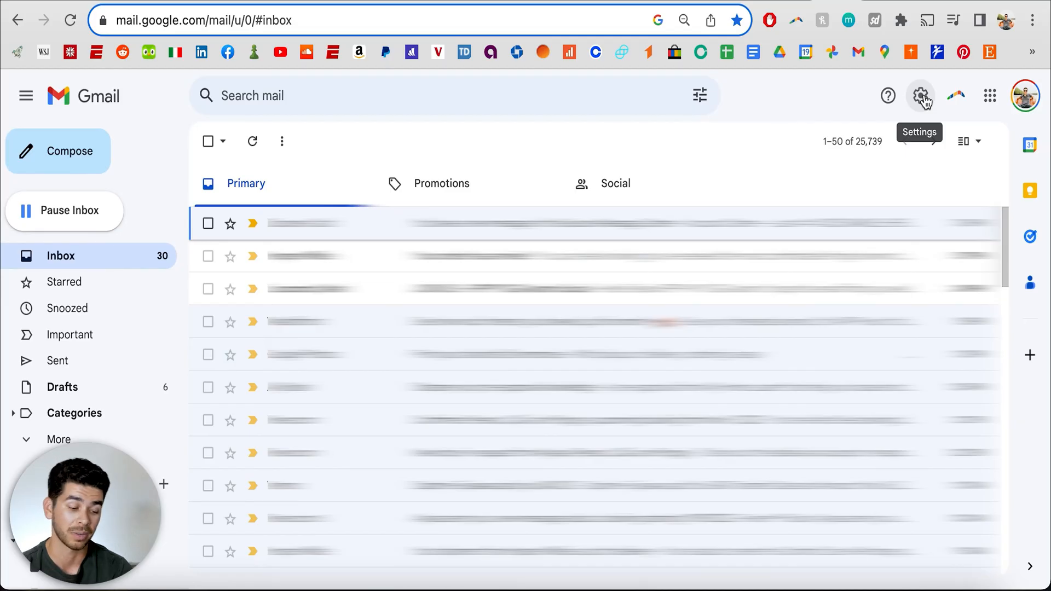
# - Enable custom keyboard shortcuts in the advanced settings and save the changes
pyautogui.click(923, 102)
pyautogui.click(912, 190)
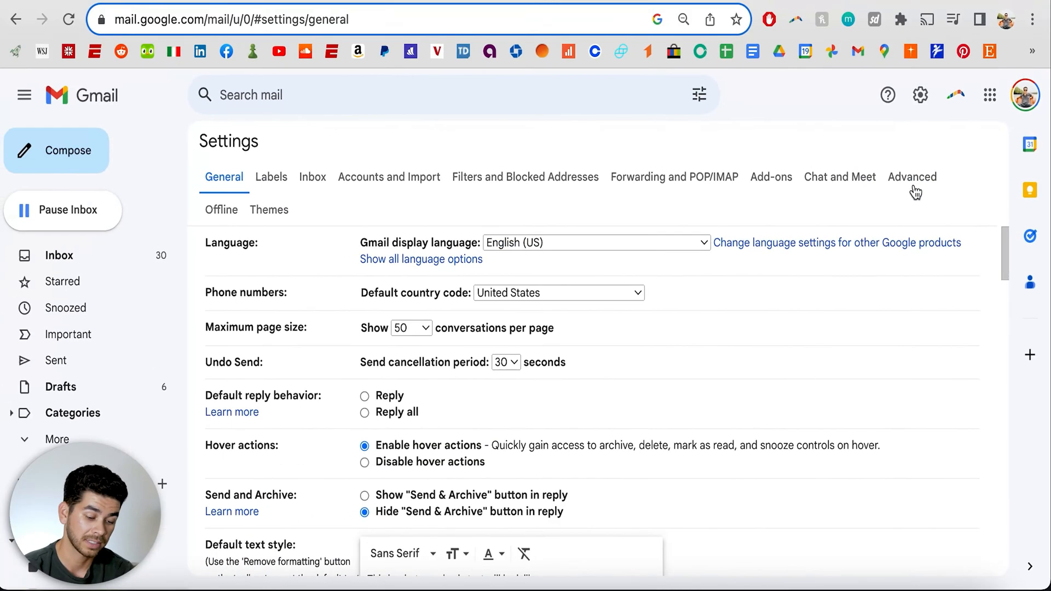
pyautogui.click(911, 184)
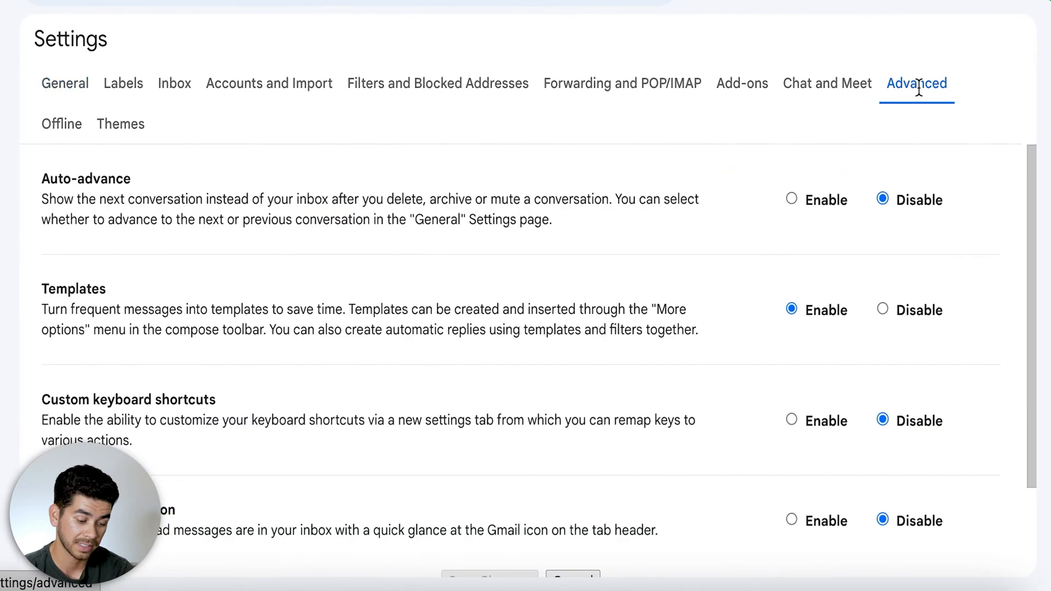
pyautogui.scroll(-2, 810, 386)
pyautogui.scroll(-1, 799, 332)
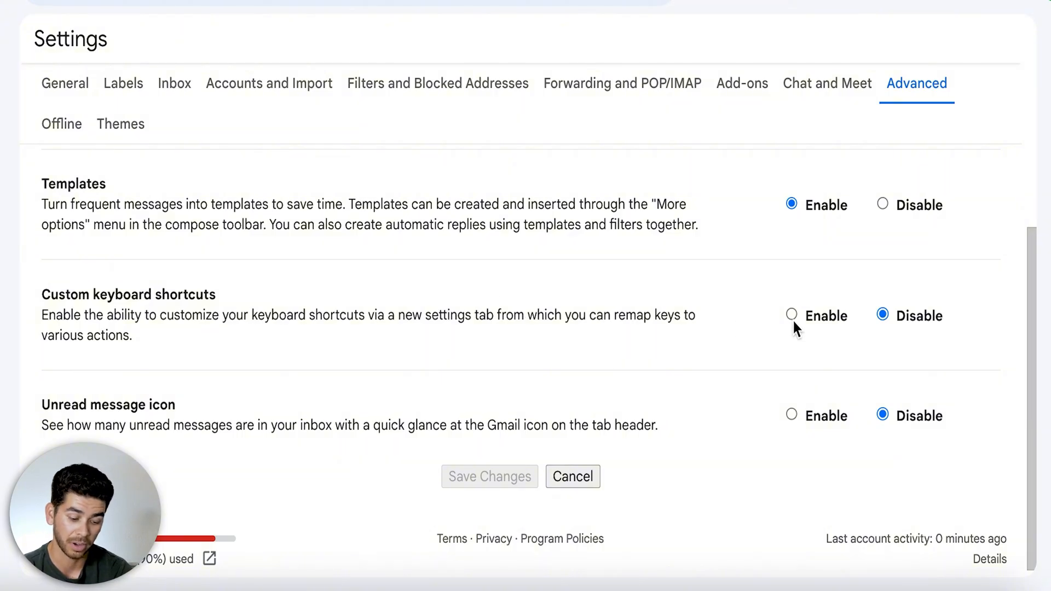
pyautogui.click(791, 317)
pyautogui.click(497, 482)
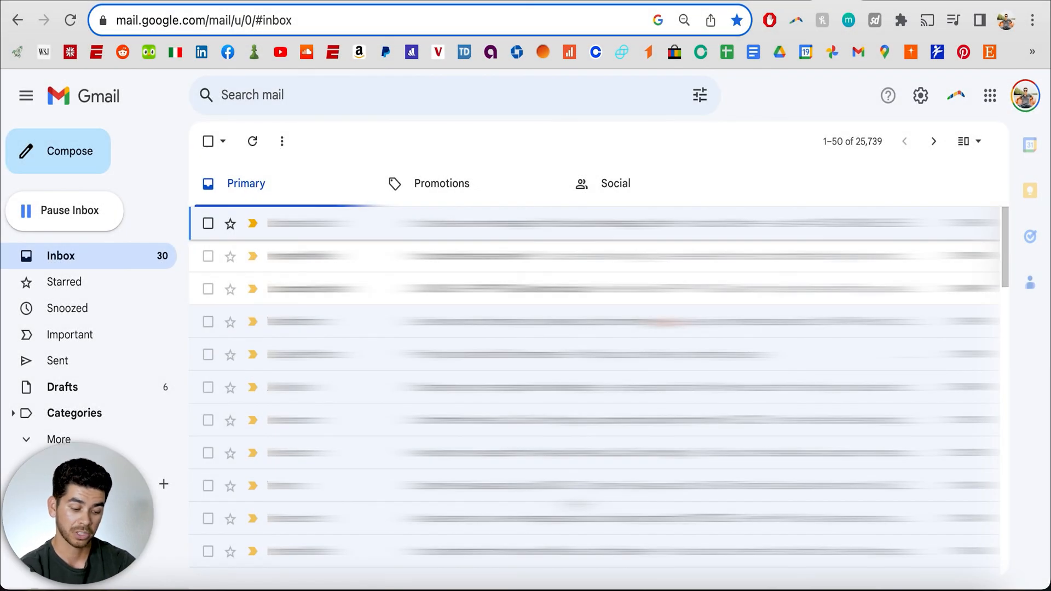
# - Bring up the keyboard shortcuts overview from the inbox and look through the shortcuts for jumping and actions
pyautogui.hotkey('shift', '/')
pyautogui.scroll(-1, 526, 328)
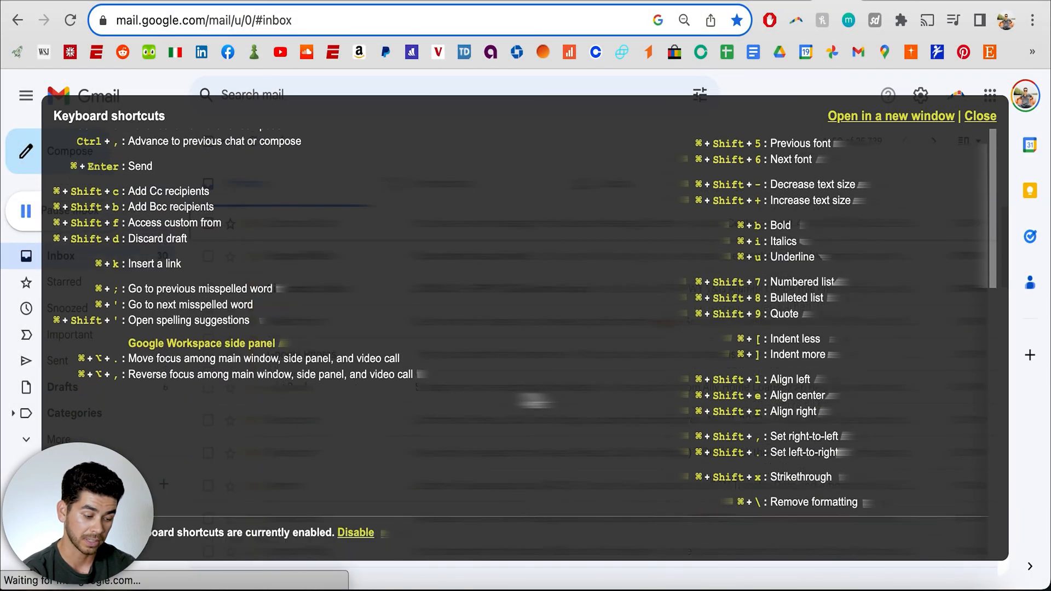
pyautogui.scroll(-5, 534, 402)
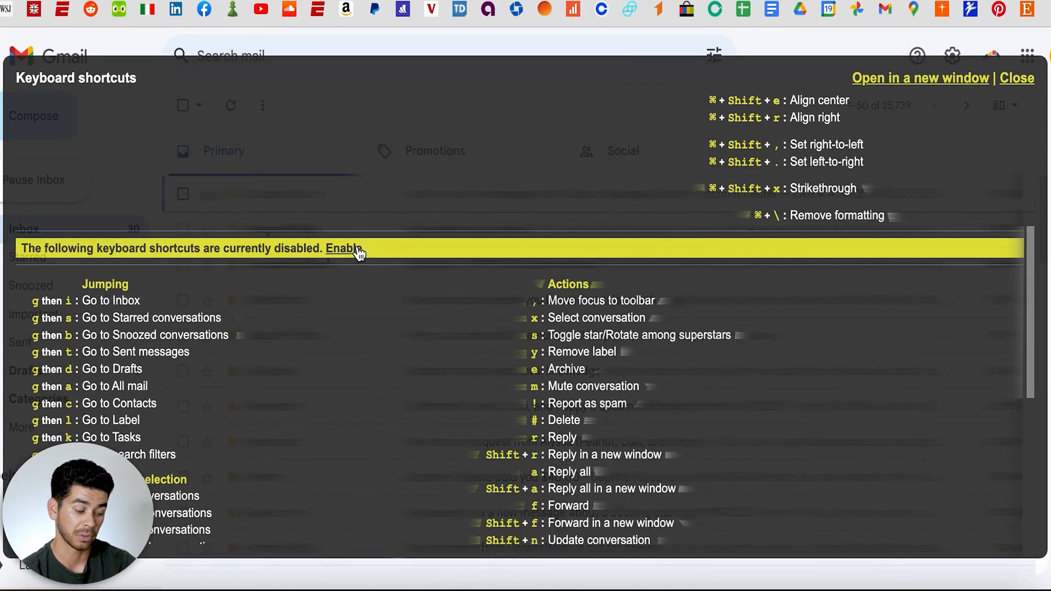
pyautogui.scroll(-1, 358, 253)
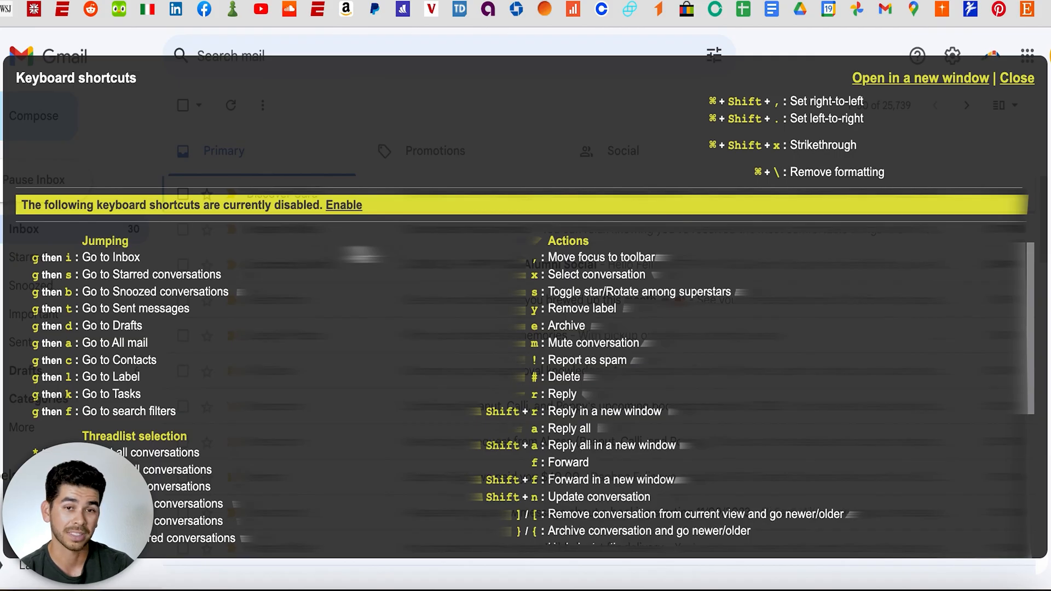